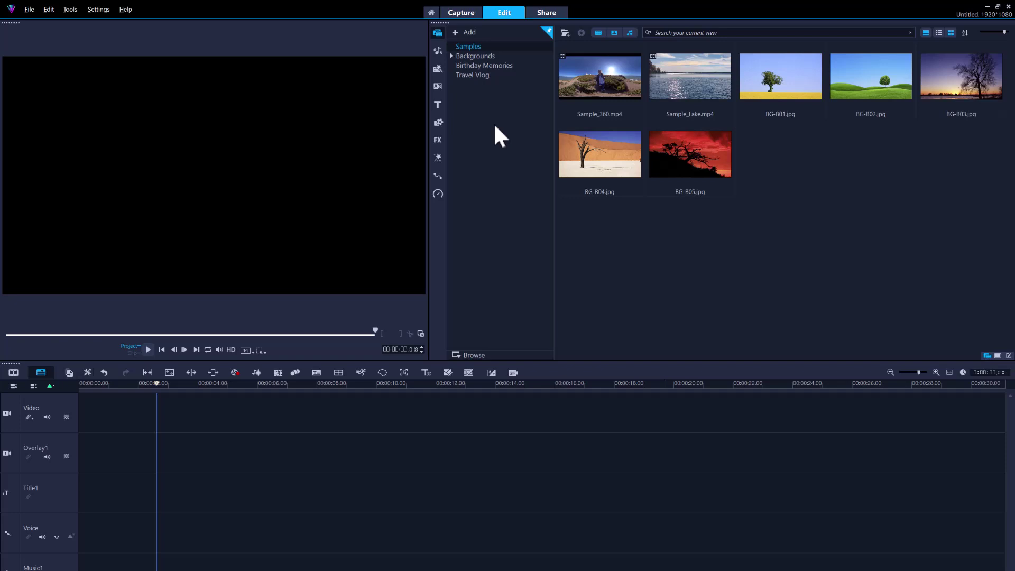
Browse the Graphics, Animated Overlays and Basic Shapes overlay folders, then go to the Welcome screen
{"action": "left_click", "coordinate": [438, 124]}
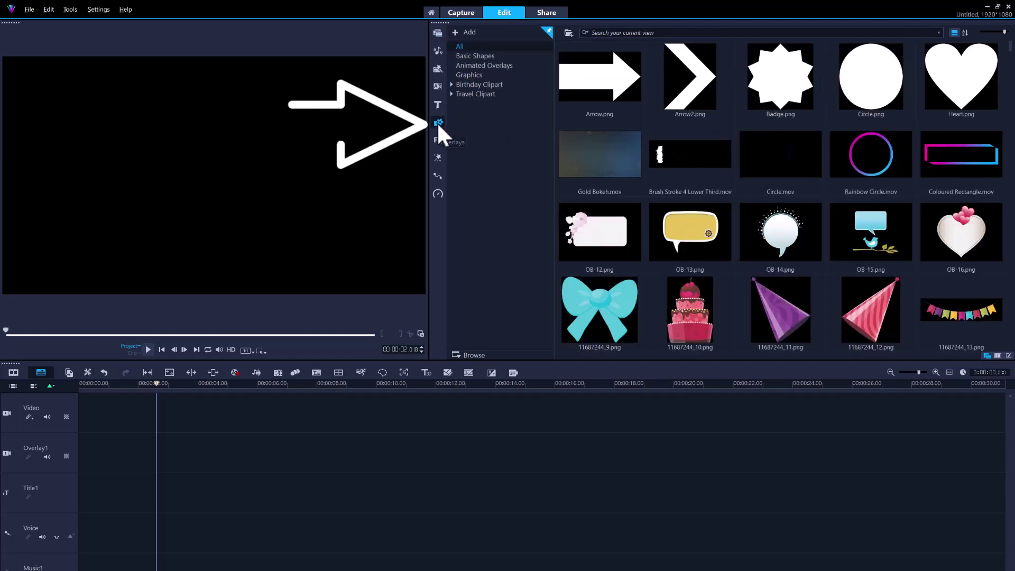
{"action": "left_click", "coordinate": [465, 75]}
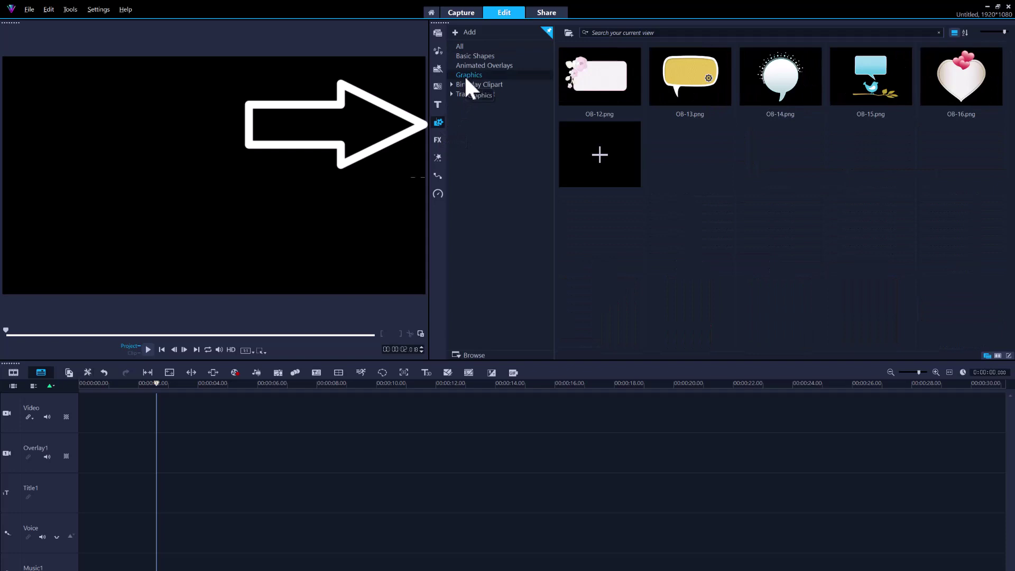
{"action": "left_click", "coordinate": [502, 67]}
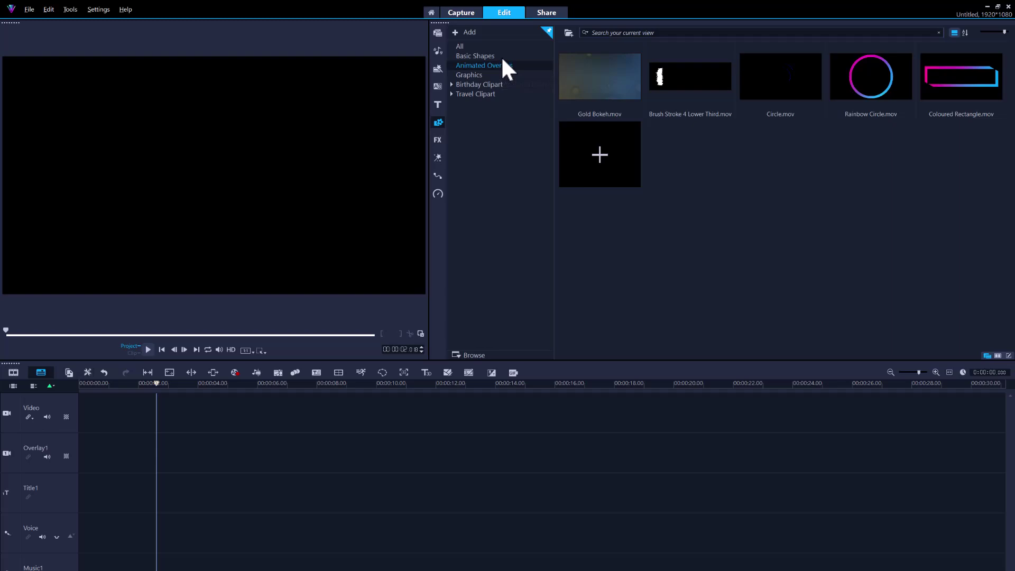
{"action": "left_click", "coordinate": [501, 56]}
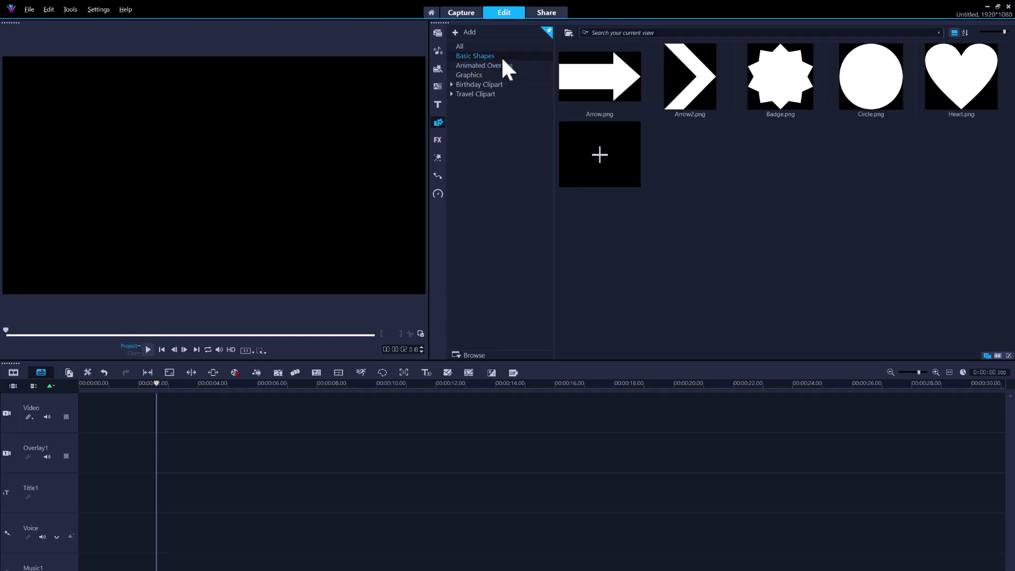
{"action": "left_click", "coordinate": [431, 13]}
Open the Store product list and filter it to free items
{"action": "left_click", "coordinate": [258, 233]}
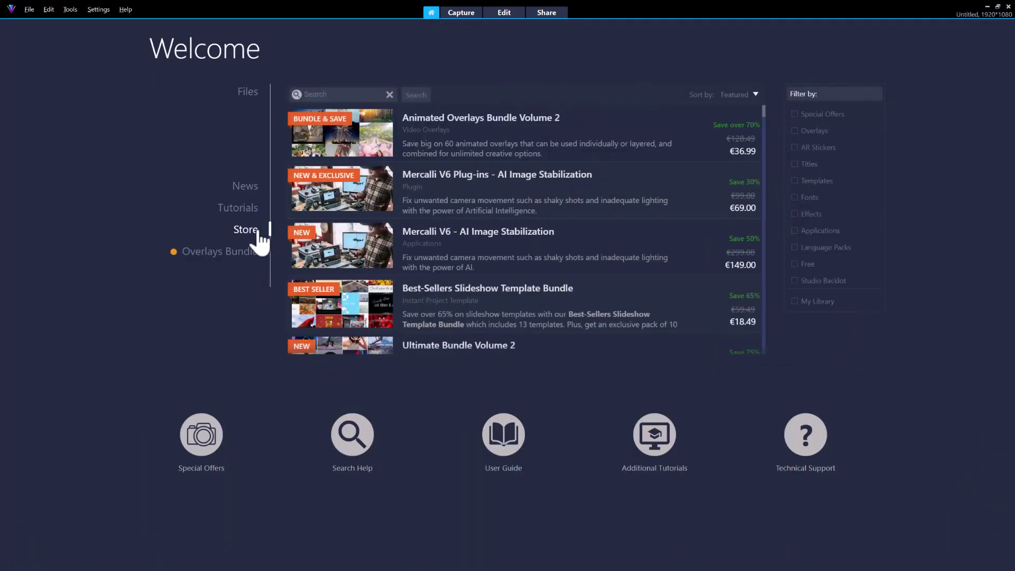
{"action": "left_click", "coordinate": [794, 264]}
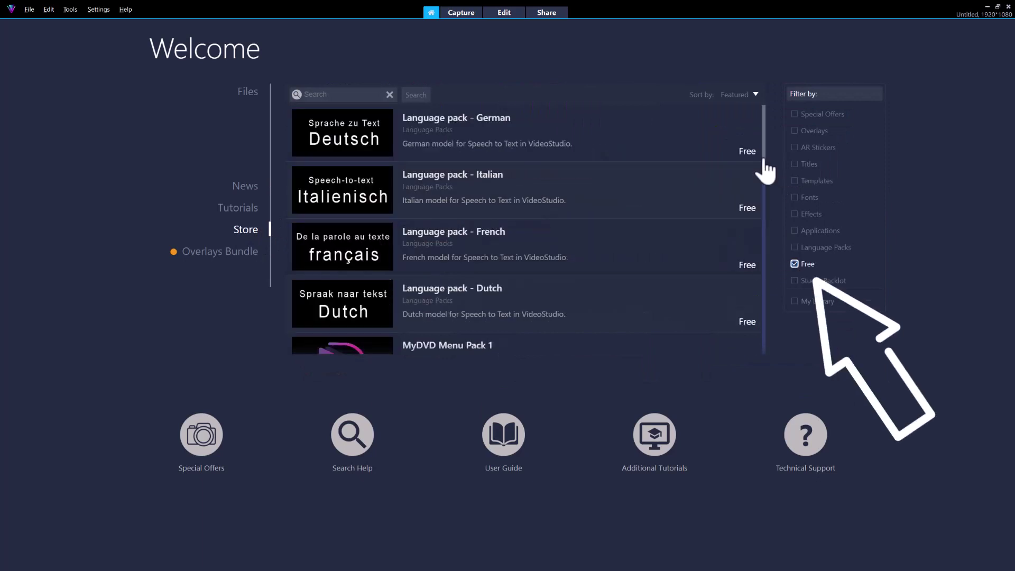
{"action": "left_click_drag", "start_coordinate": [761, 158], "coordinate": [775, 261]}
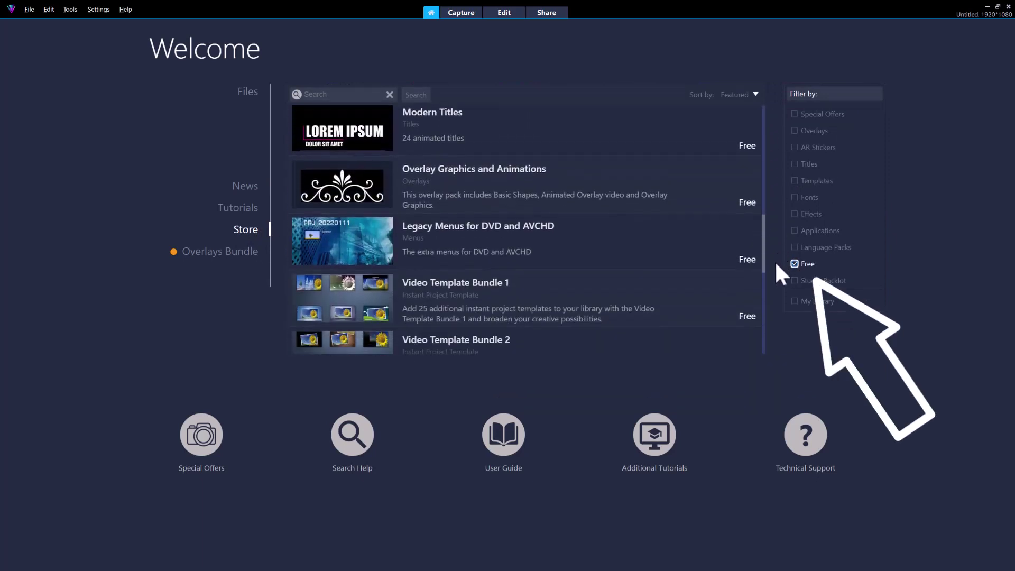
{"action": "scroll", "coordinate": [729, 259], "scroll_direction": "down", "scroll_amount": 5}
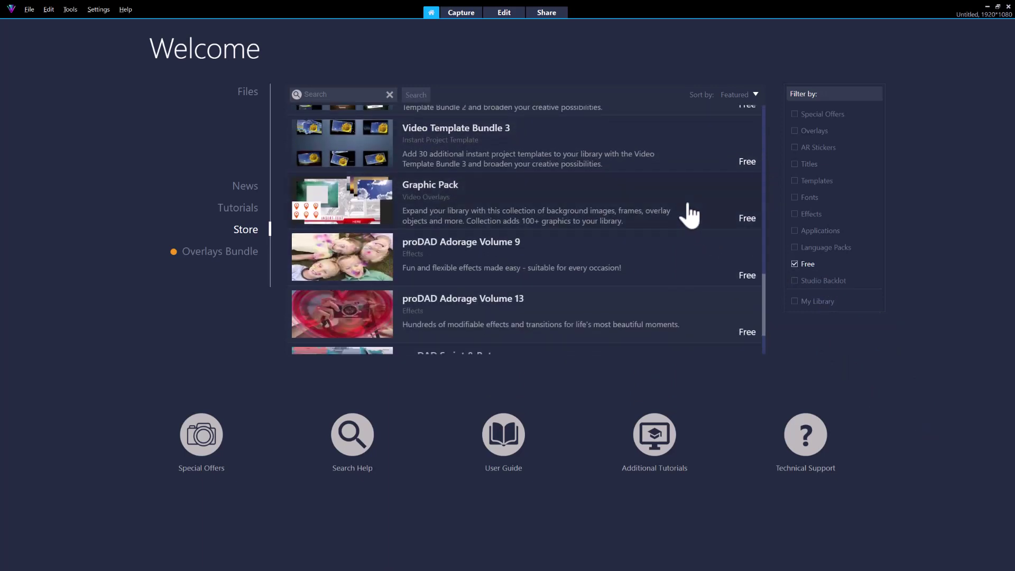
Switch the Store filter from Overlays to AR Stickers, browse the results, and return to Edit
{"action": "left_click", "coordinate": [795, 132]}
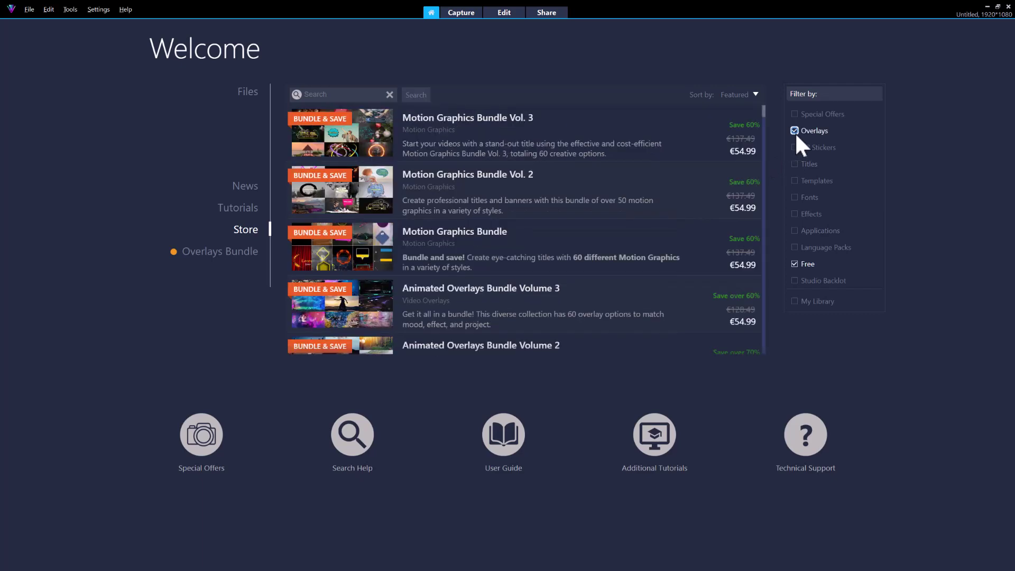
{"action": "left_click", "coordinate": [794, 132]}
{"action": "left_click", "coordinate": [795, 148]}
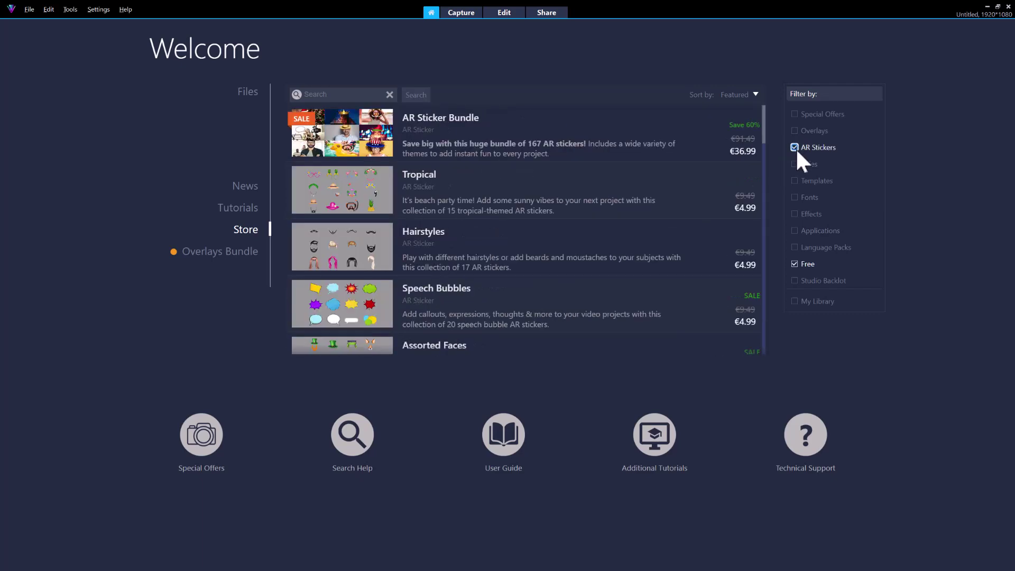
{"action": "scroll", "coordinate": [726, 157], "scroll_direction": "down", "scroll_amount": 6}
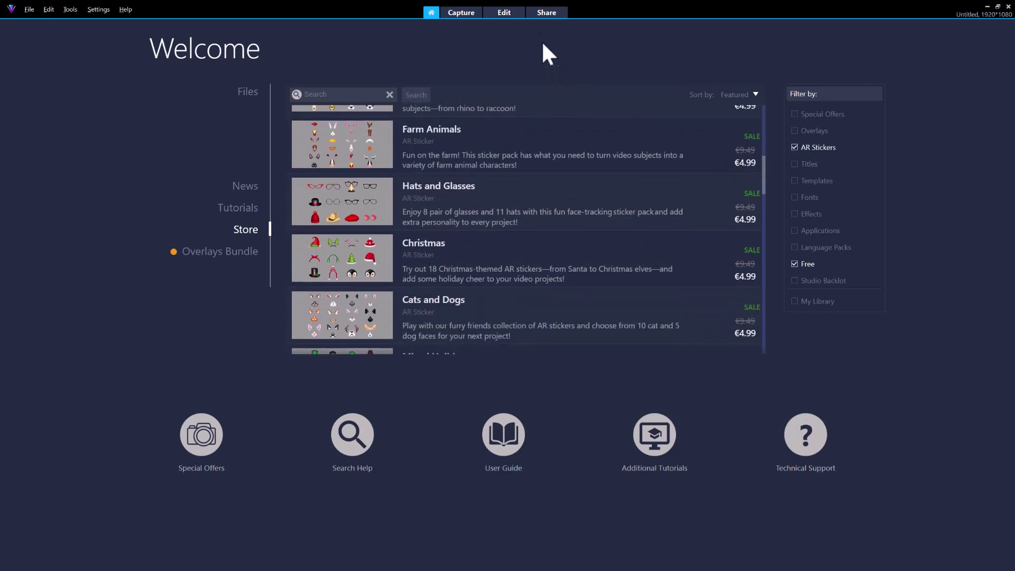
{"action": "left_click", "coordinate": [518, 24]}
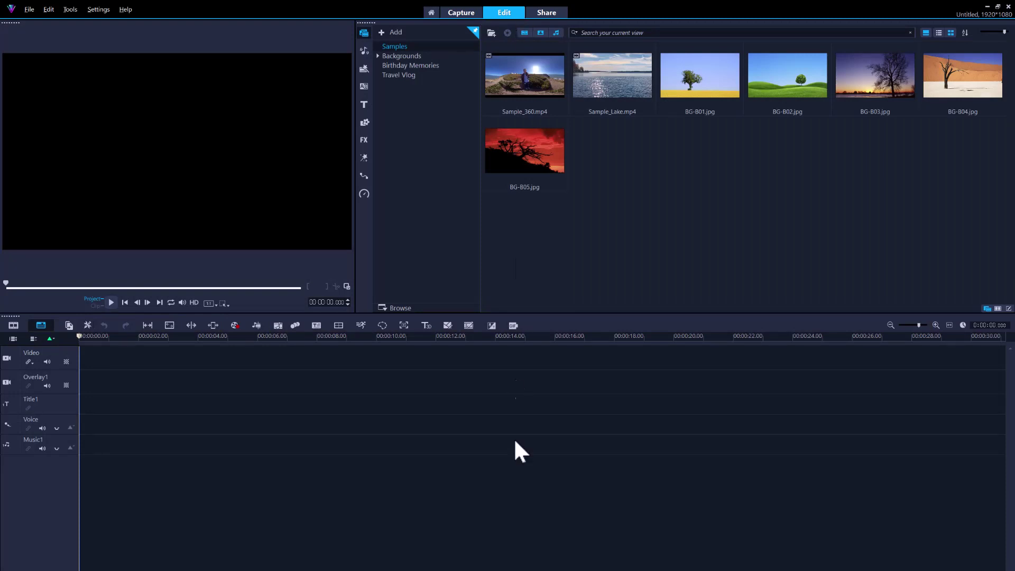
Import both logo image files from File Explorer into the library
{"action": "left_click_drag", "start_coordinate": [761, 551], "coordinate": [784, 213]}
{"action": "left_click", "coordinate": [782, 216]}
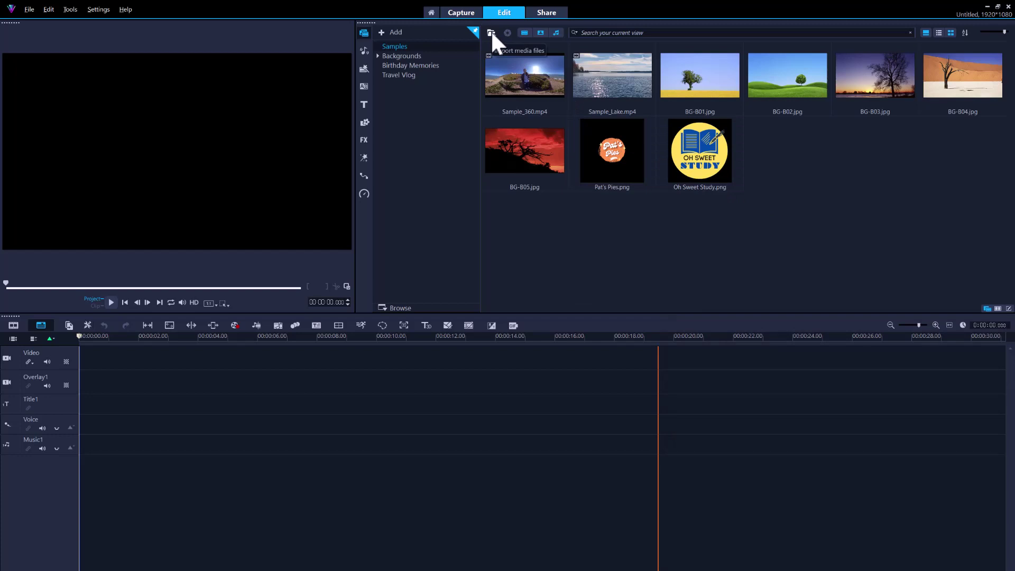
{"action": "left_click", "coordinate": [386, 76]}
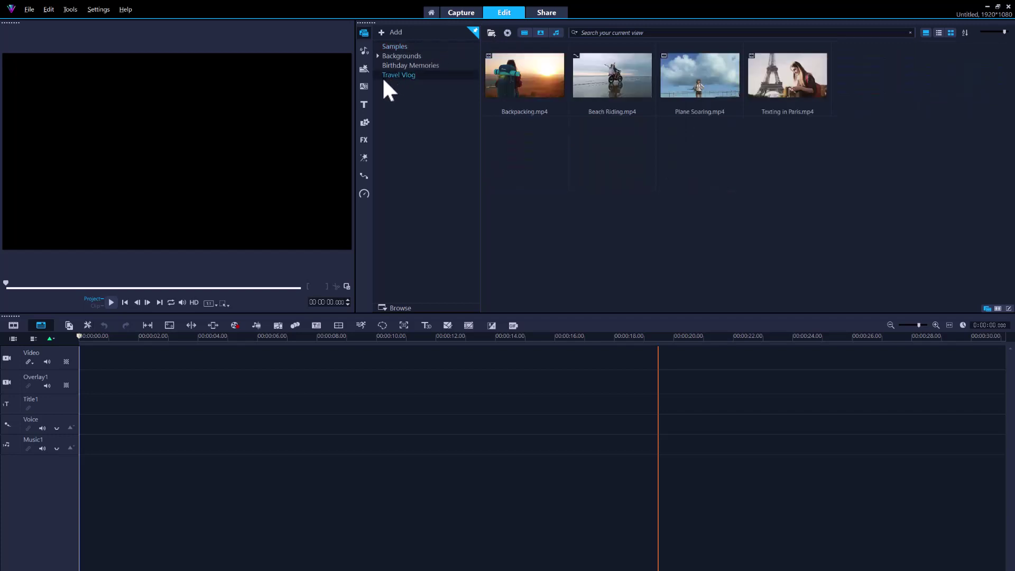
Add a Logos library folder with a Party Business subfolder inside it
{"action": "right_click", "coordinate": [381, 77]}
{"action": "left_click", "coordinate": [410, 83]}
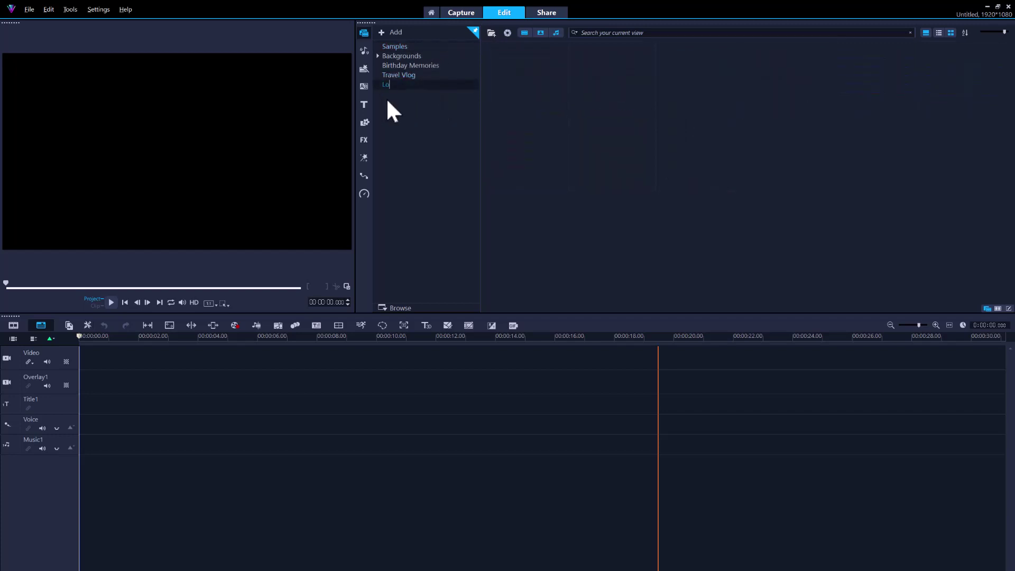
{"action": "type", "text": "Logos"}
{"action": "key", "text": "Return"}
{"action": "right_click", "coordinate": [403, 88]}
{"action": "left_click", "coordinate": [418, 103]}
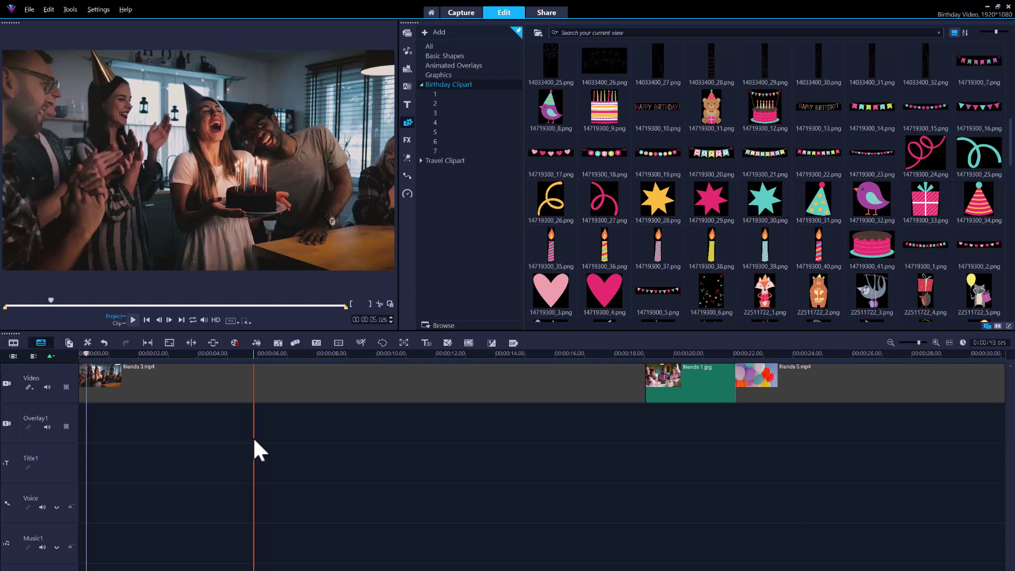
Place the HAPPY BIRTHDAY banner clipart on Overlay1, enlarge it across the frame top, and move it to 00:00
{"action": "key", "text": "Home"}
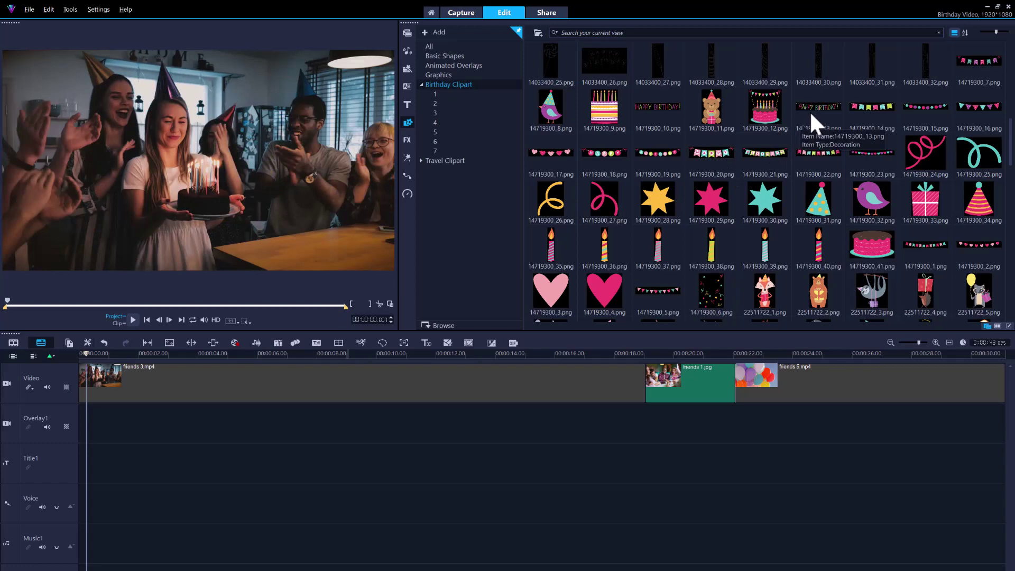
{"action": "left_click_drag", "start_coordinate": [814, 124], "coordinate": [111, 428]}
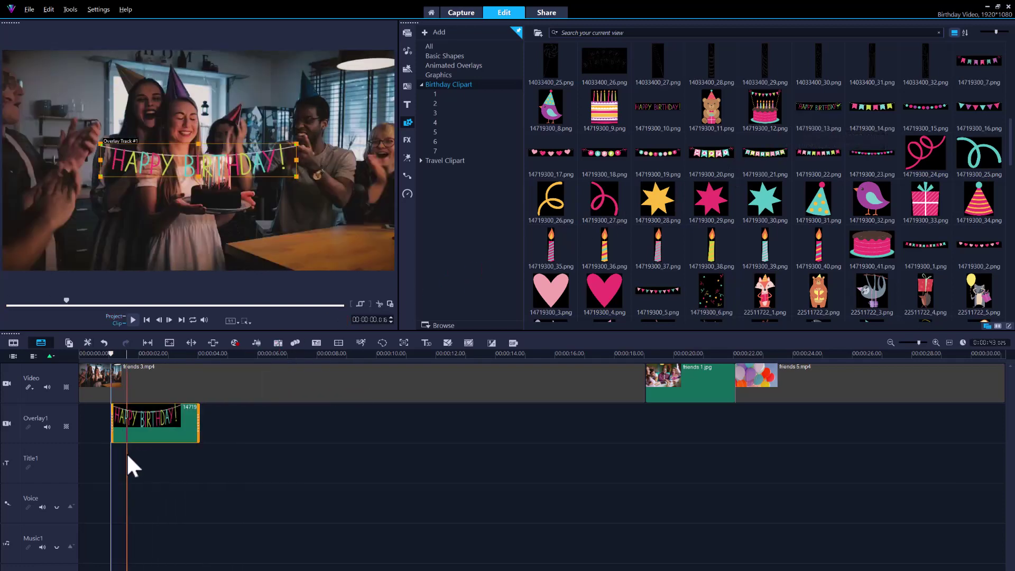
{"action": "key", "text": "Home"}
{"action": "left_click_drag", "start_coordinate": [213, 166], "coordinate": [211, 102]}
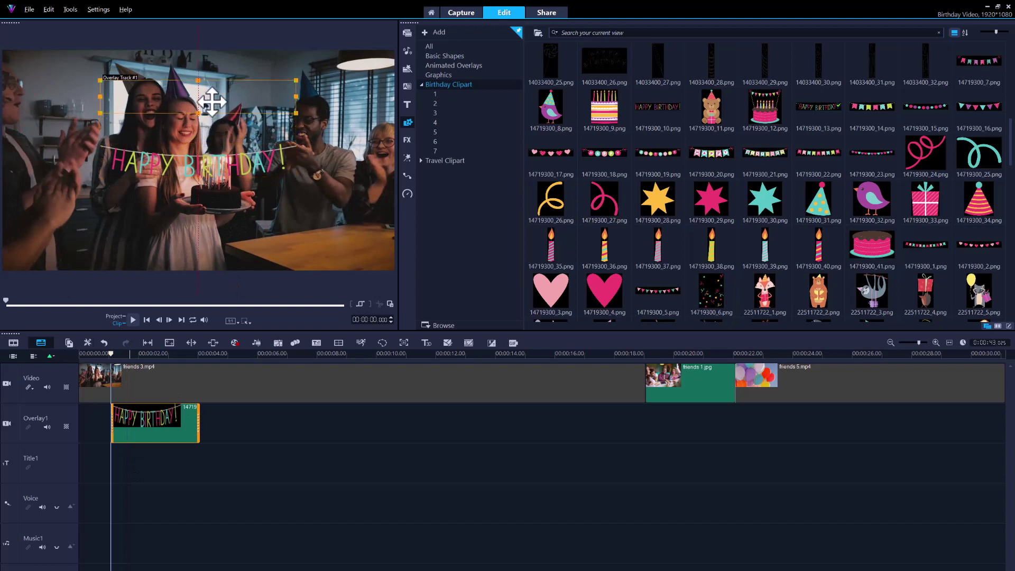
{"action": "left_click_drag", "start_coordinate": [101, 80], "coordinate": [60, 68]}
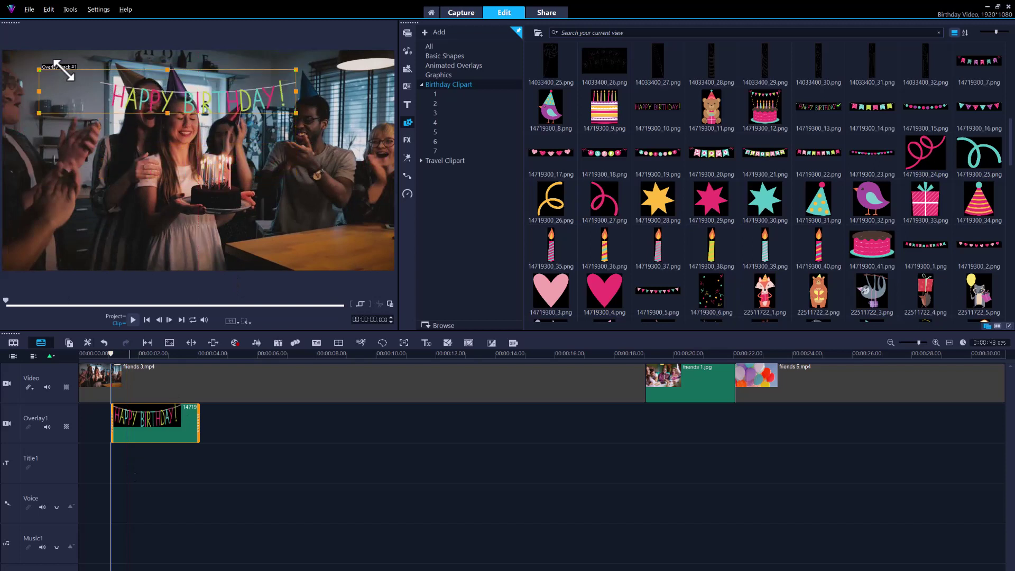
{"action": "left_click_drag", "start_coordinate": [295, 113], "coordinate": [312, 124]}
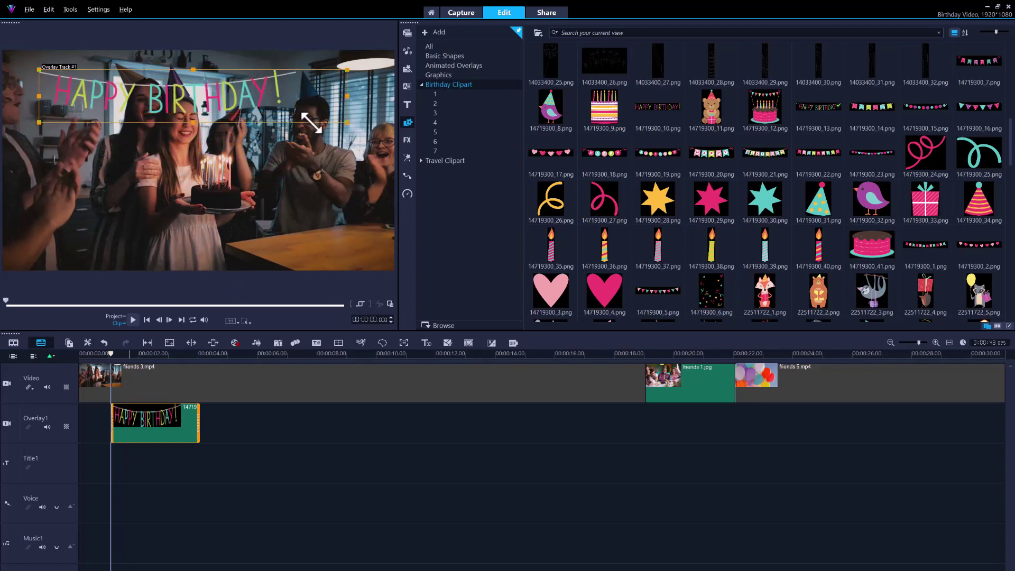
{"action": "left_click_drag", "start_coordinate": [252, 106], "coordinate": [247, 83]}
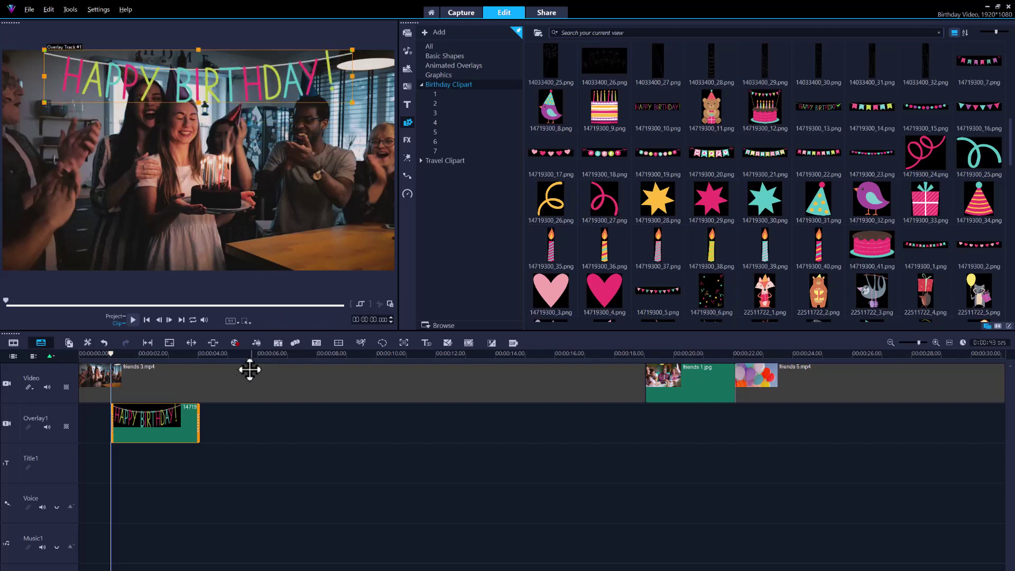
{"action": "left_click_drag", "start_coordinate": [188, 423], "coordinate": [217, 423]}
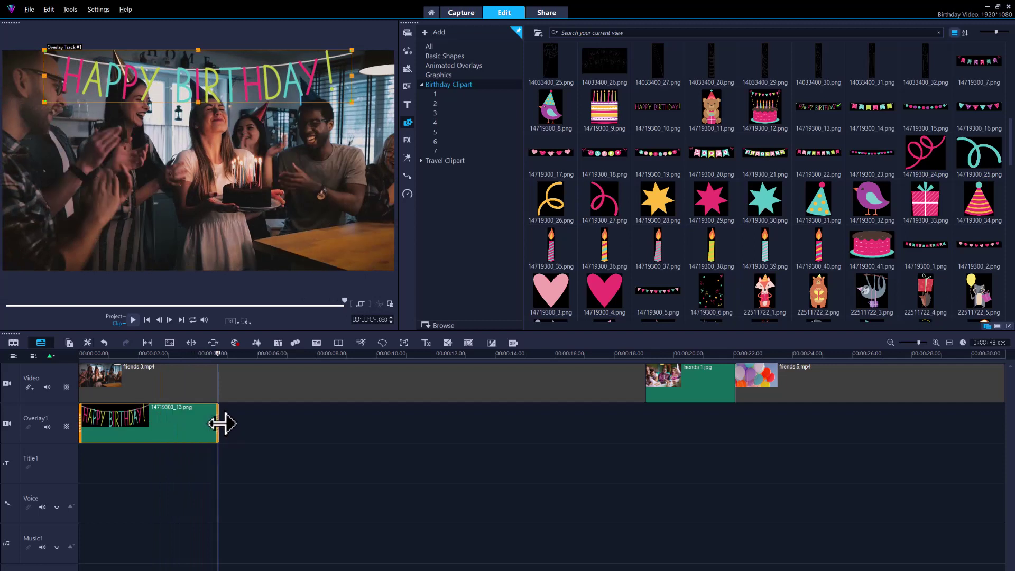
Make the banner overlay enter from the left and exit toward the top
{"action": "double_click", "coordinate": [169, 428]}
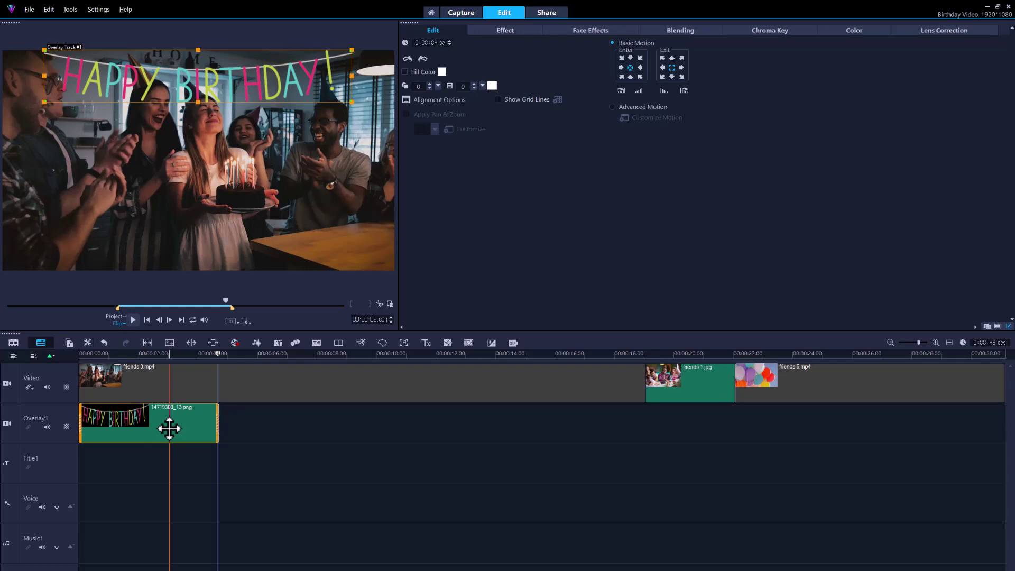
{"action": "left_click", "coordinate": [622, 68]}
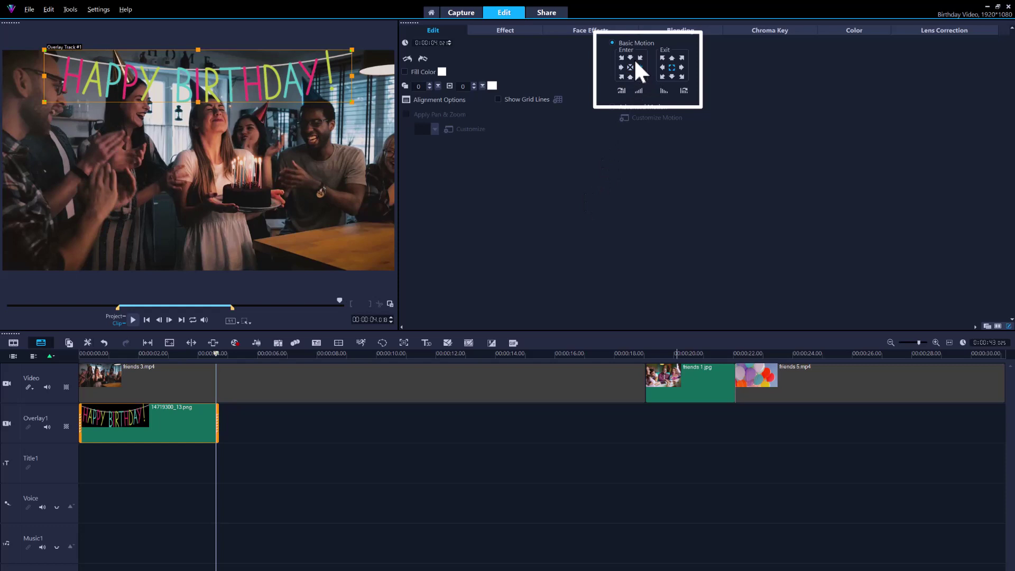
{"action": "left_click", "coordinate": [671, 67]}
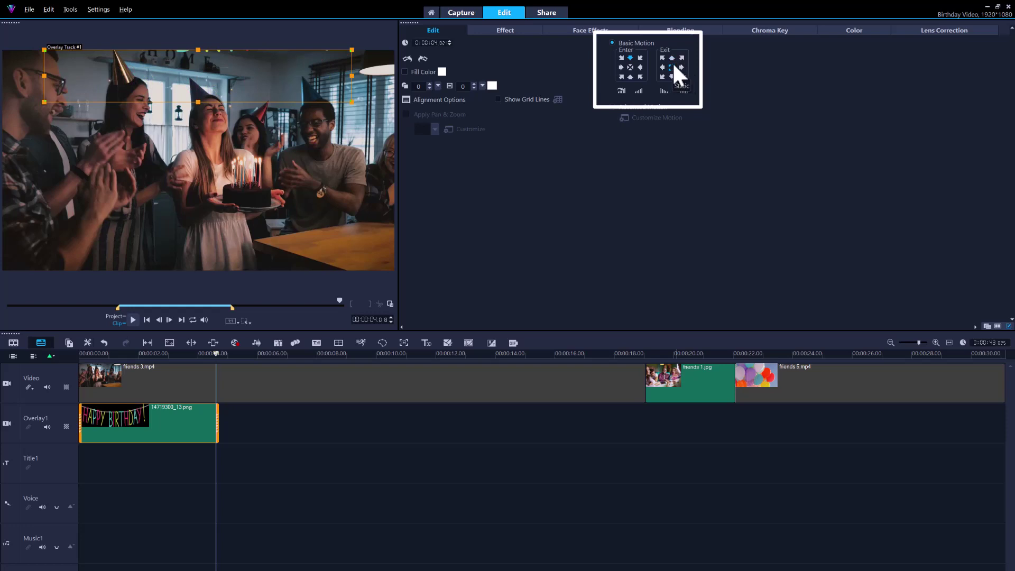
{"action": "left_click", "coordinate": [672, 61]}
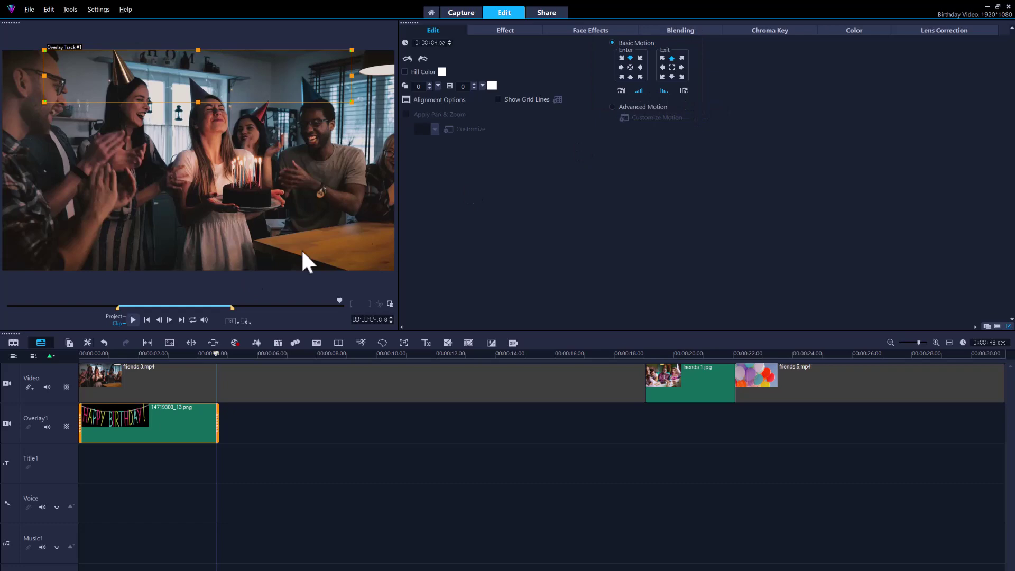
{"action": "left_click", "coordinate": [292, 417]}
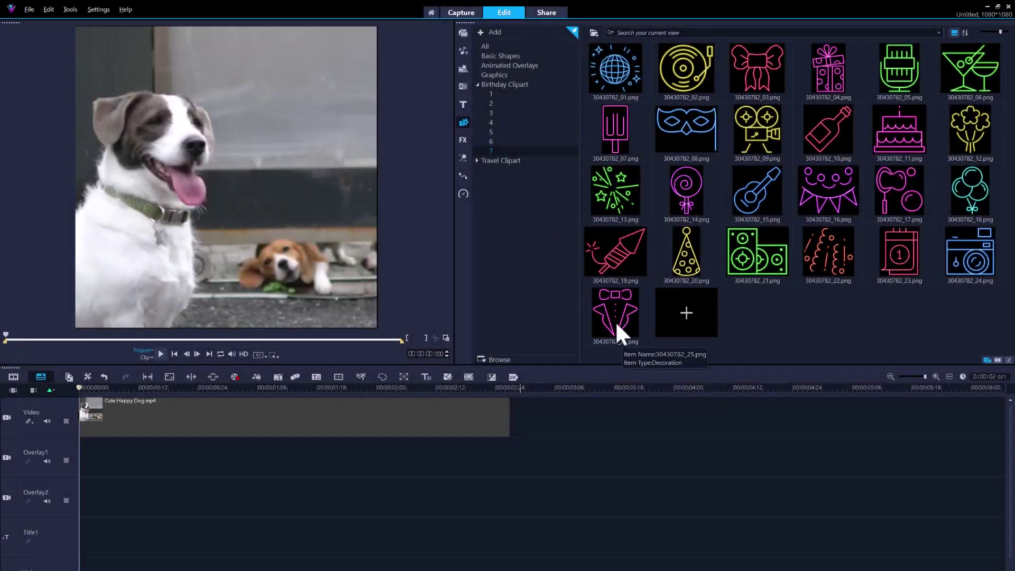
Place the neon tuxedo clipart on Overlay1, trim it to the video's end, and fit it onto the dog's chest
{"action": "left_click_drag", "start_coordinate": [615, 318], "coordinate": [150, 453]}
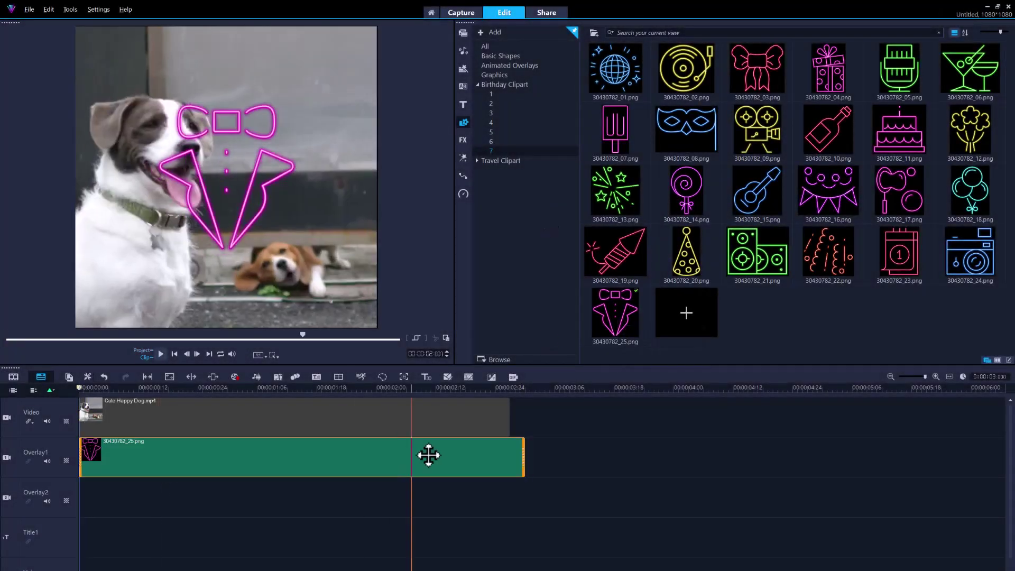
{"action": "left_click_drag", "start_coordinate": [527, 457], "coordinate": [512, 457]}
{"action": "left_click", "coordinate": [168, 387]}
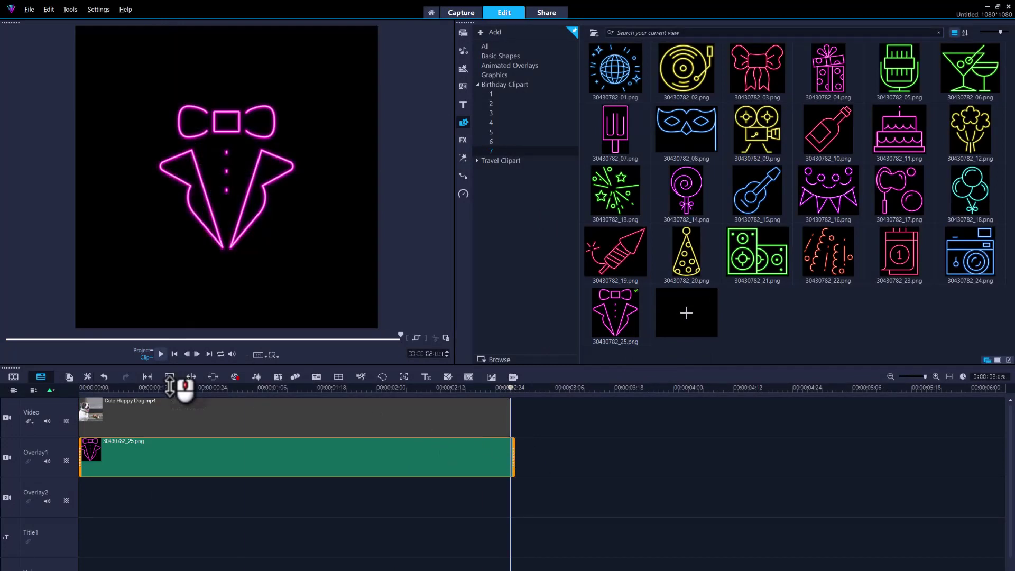
{"action": "left_click_drag", "start_coordinate": [222, 200], "coordinate": [191, 262]}
{"action": "left_click_drag", "start_coordinate": [240, 172], "coordinate": [204, 208]}
{"action": "left_click_drag", "start_coordinate": [102, 208], "coordinate": [104, 206]}
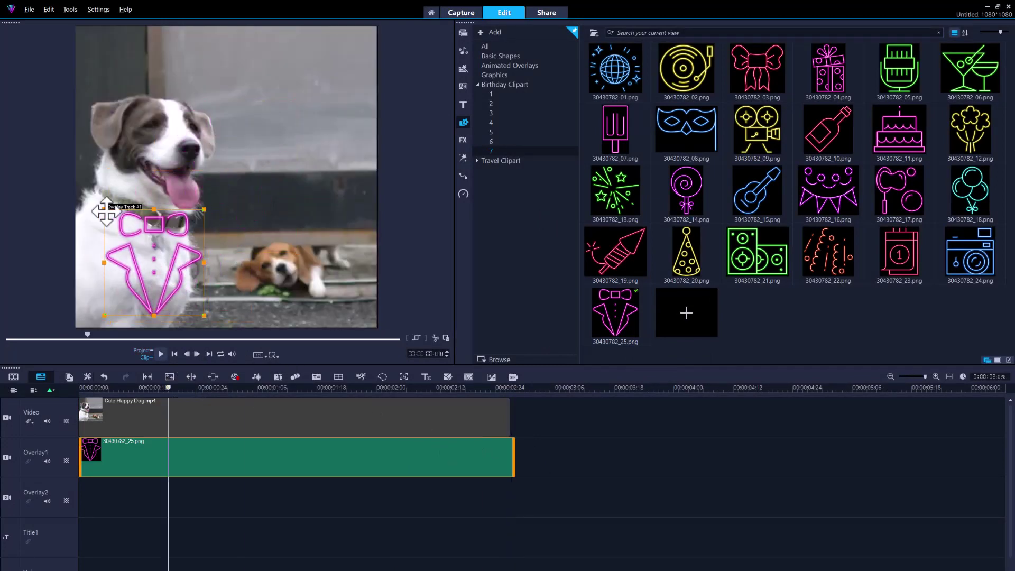
{"action": "mouse_move", "coordinate": [204, 207]}
{"action": "left_mouse_down"}
{"action": "mouse_move", "coordinate": [199, 225]}
{"action": "mouse_move", "coordinate": [192, 218]}
{"action": "left_mouse_up"}
{"action": "left_click_drag", "start_coordinate": [204, 316], "coordinate": [189, 308]}
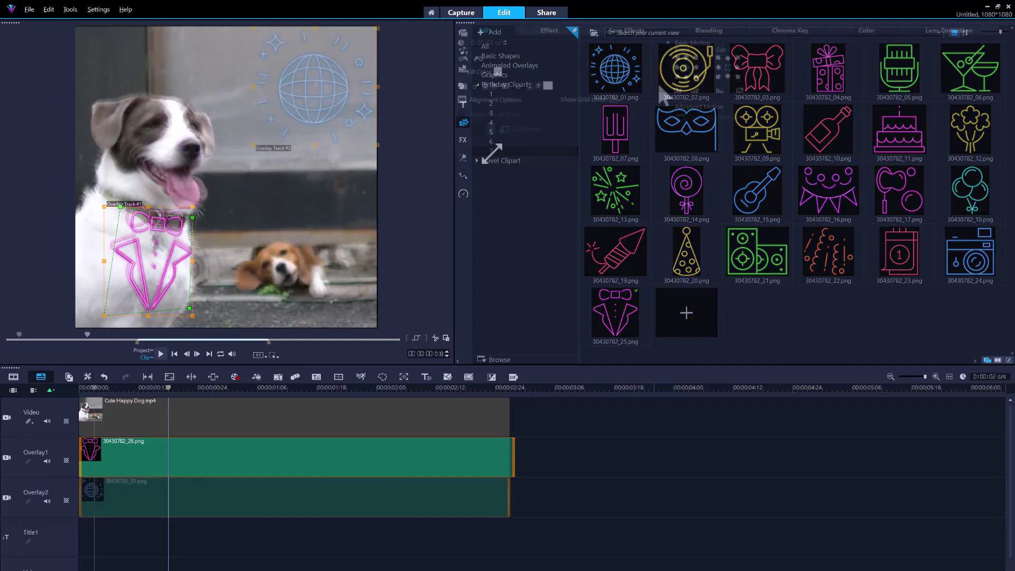
Make the globe enter and exit from the top right, rotating before its pause
{"action": "left_click", "coordinate": [696, 57]}
{"action": "left_click", "coordinate": [737, 58]}
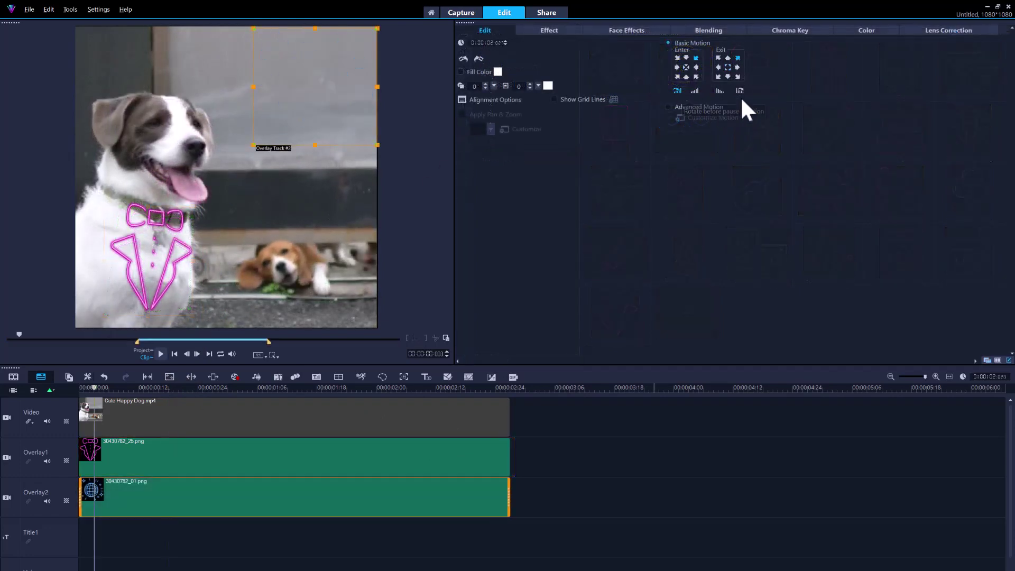
{"action": "left_click", "coordinate": [740, 91]}
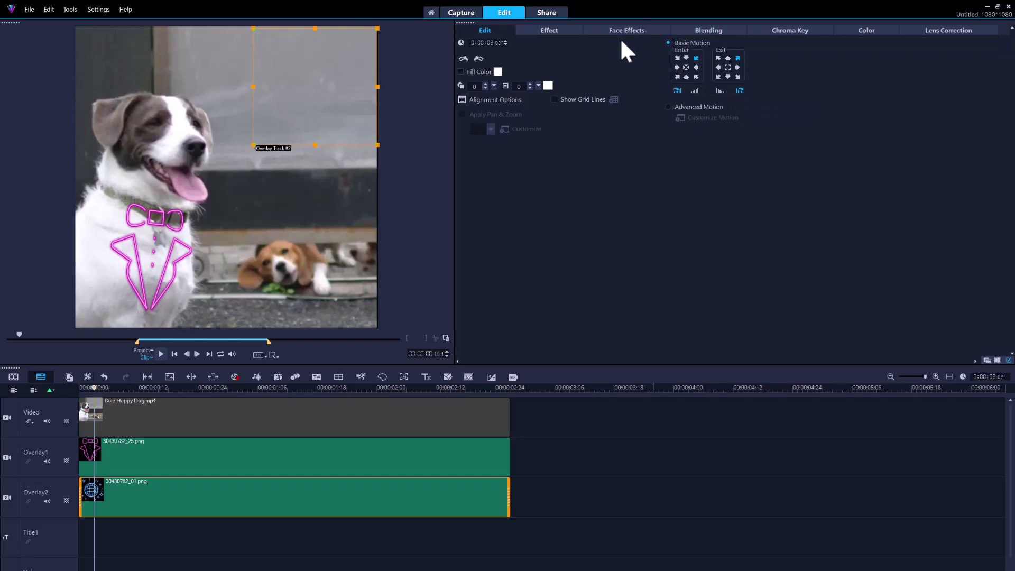
Set the Share output to Custom with the GIF [*.gif] format
{"action": "left_click", "coordinate": [553, 9]}
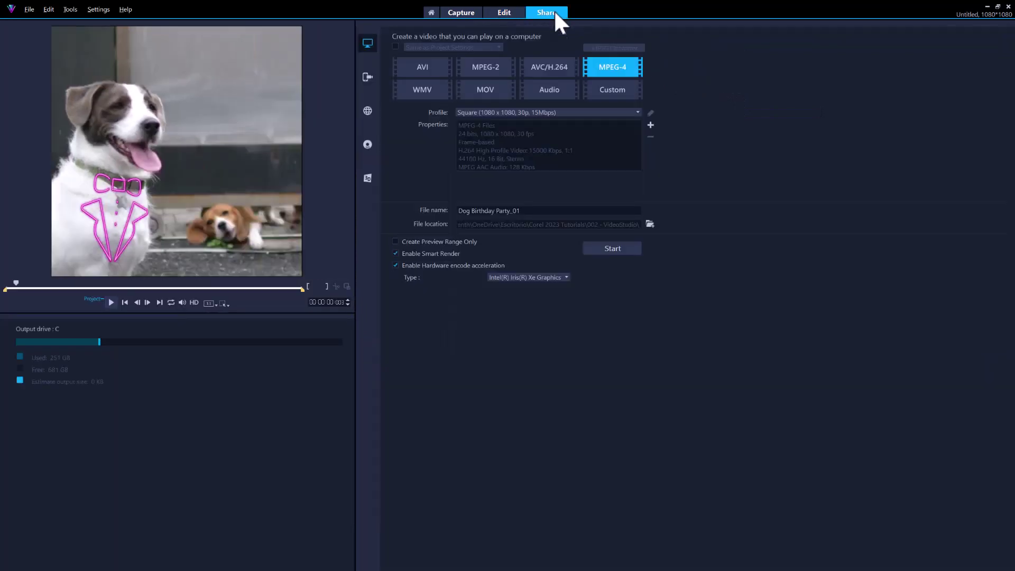
{"action": "left_click", "coordinate": [598, 84]}
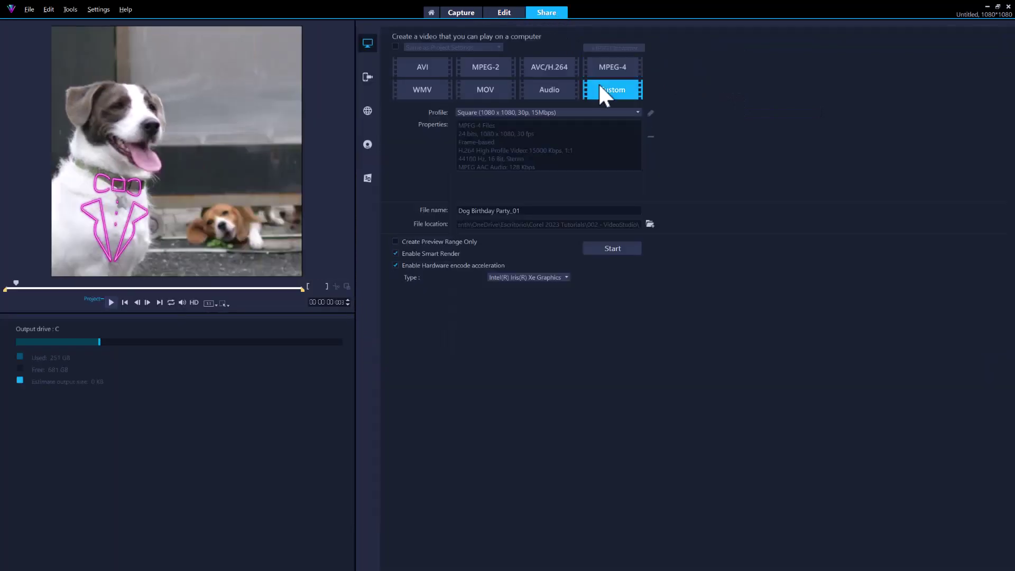
{"action": "left_click", "coordinate": [606, 113]}
{"action": "key", "text": "Escape"}
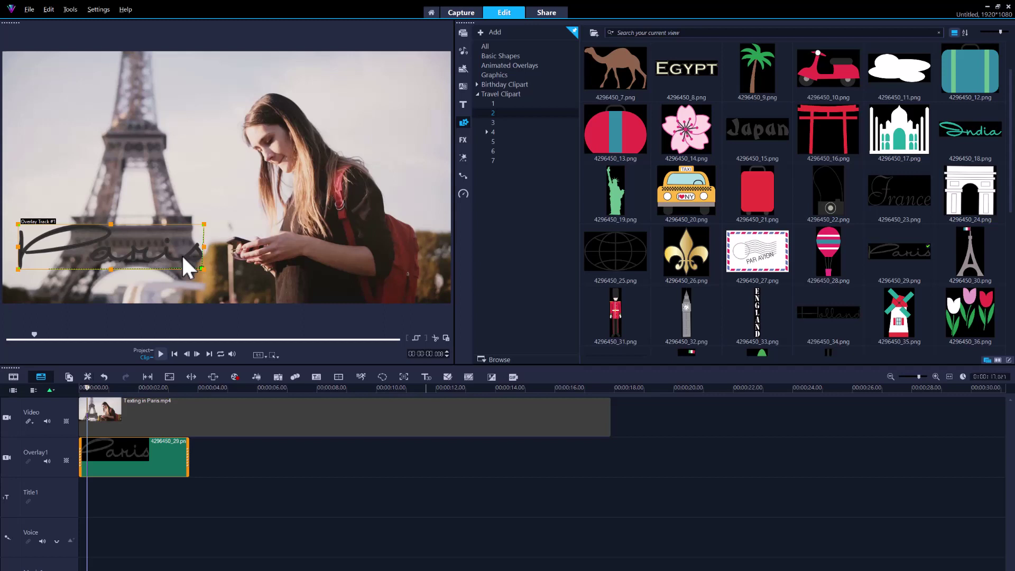
Customize the Paris clip's motion: raise its end keyframe and add a bend point to curve the path
{"action": "left_click", "coordinate": [155, 457]}
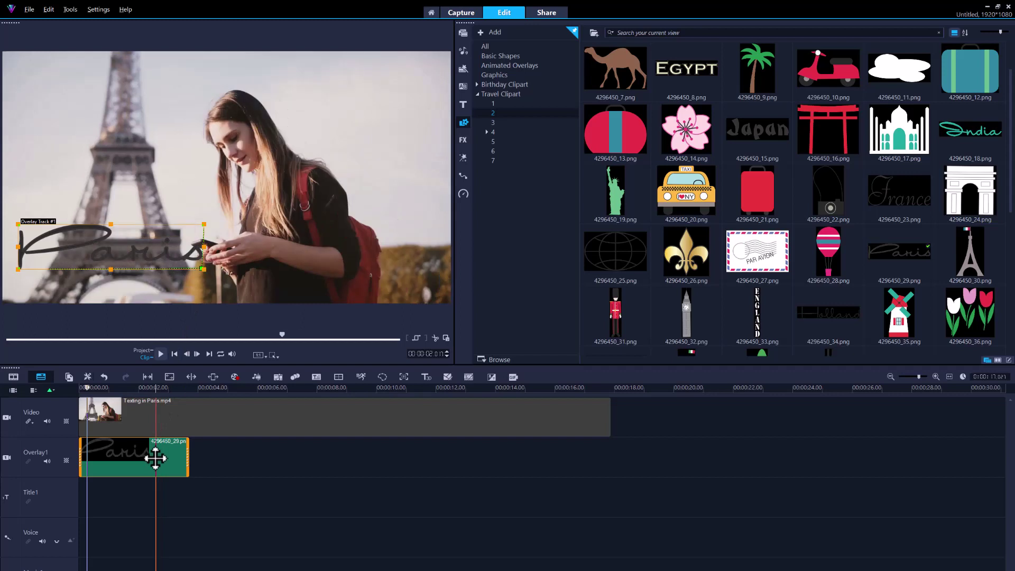
{"action": "right_click", "coordinate": [155, 458]}
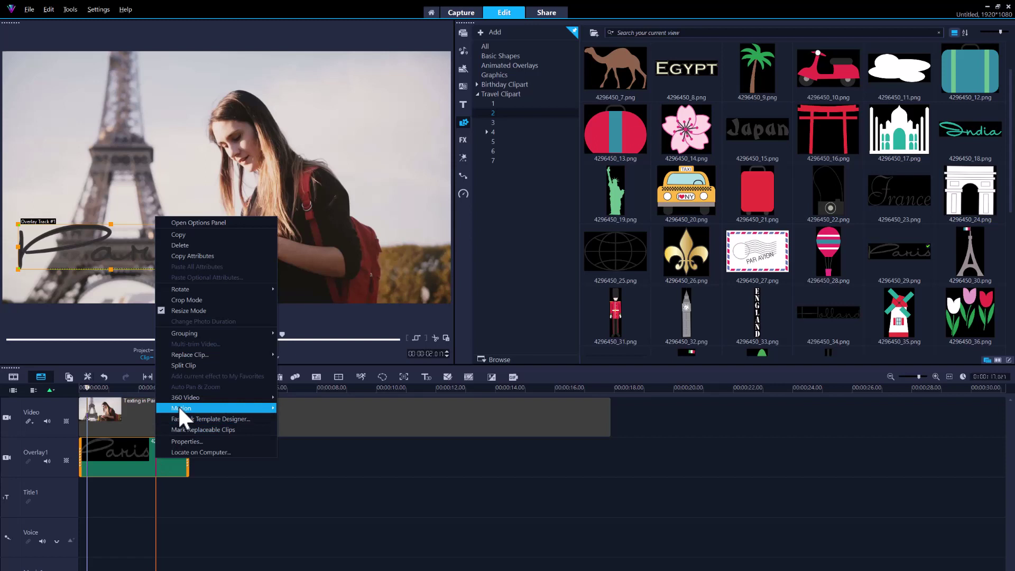
{"action": "mouse_move", "coordinate": [219, 408]}
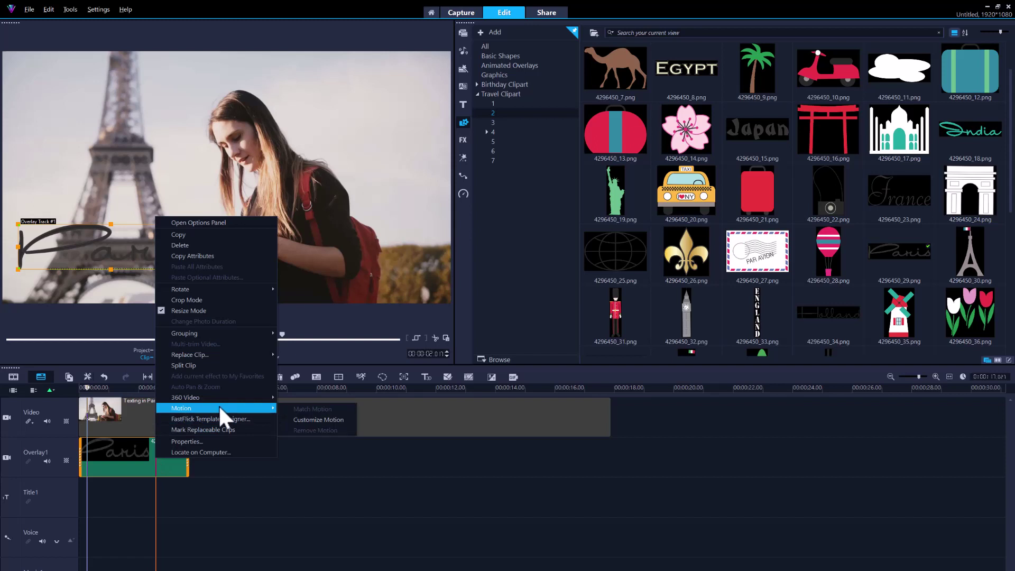
{"action": "left_click", "coordinate": [289, 418]}
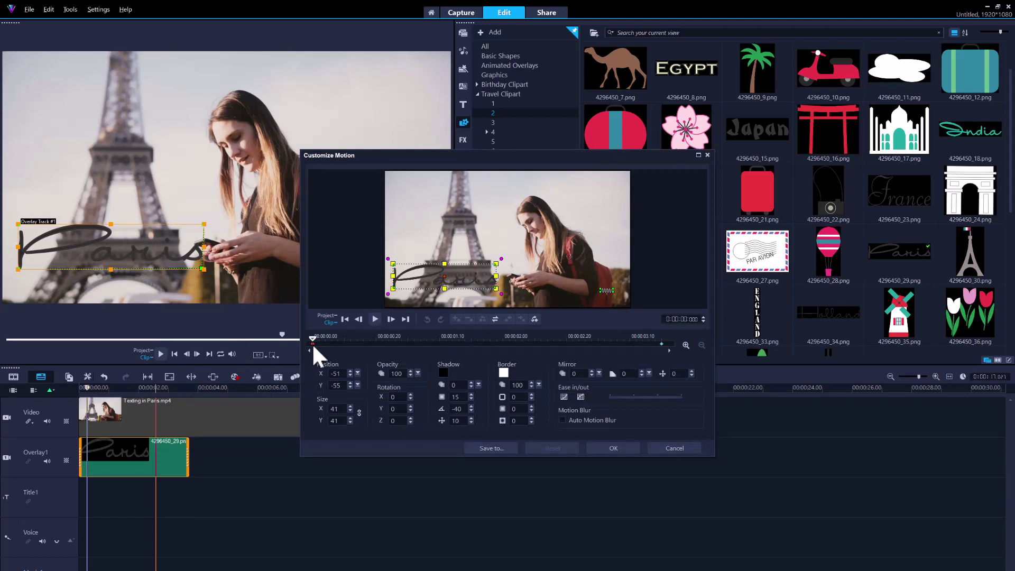
{"action": "left_click", "coordinate": [662, 343]}
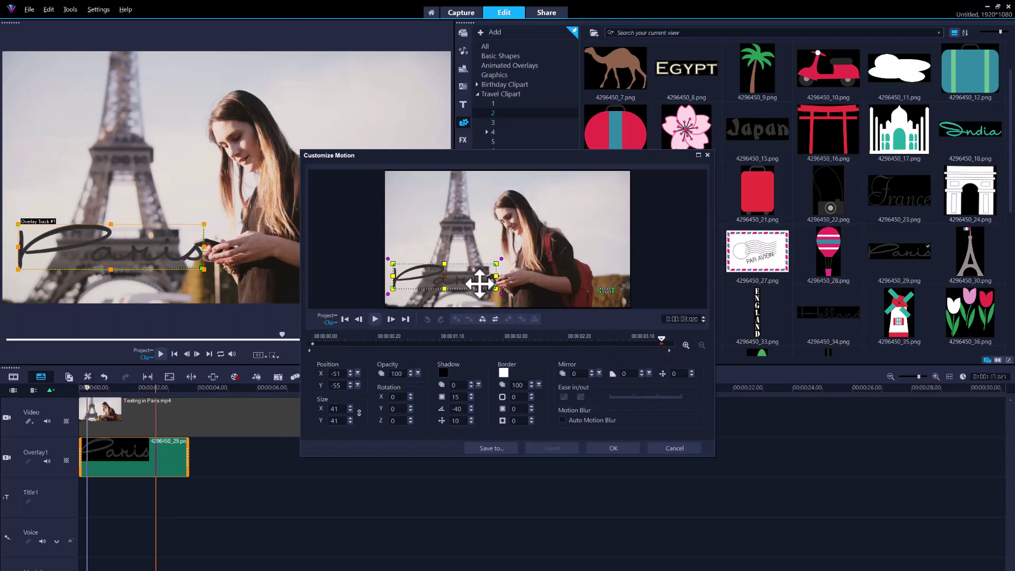
{"action": "left_click_drag", "start_coordinate": [479, 284], "coordinate": [468, 226]}
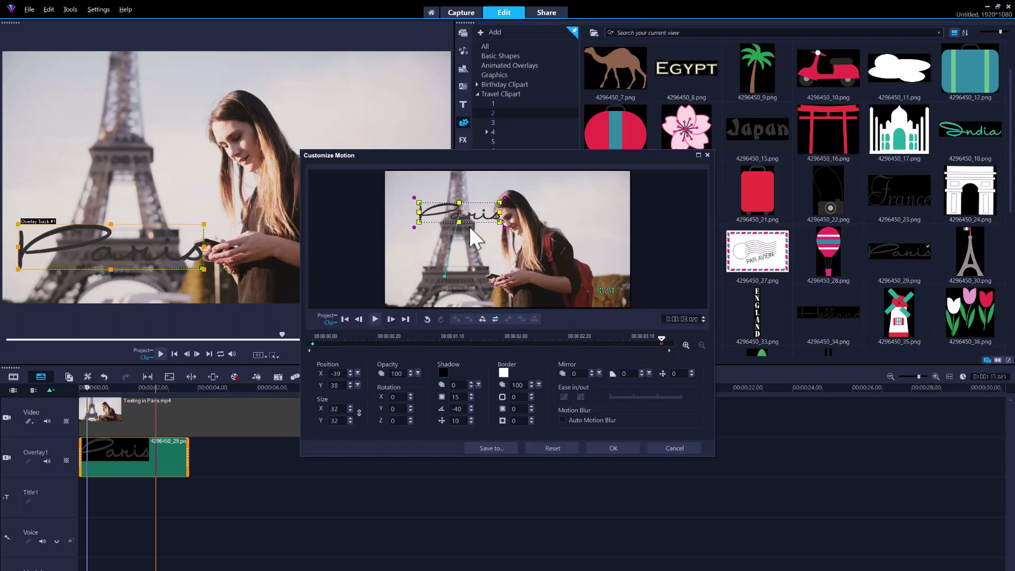
{"action": "left_click", "coordinate": [375, 317]}
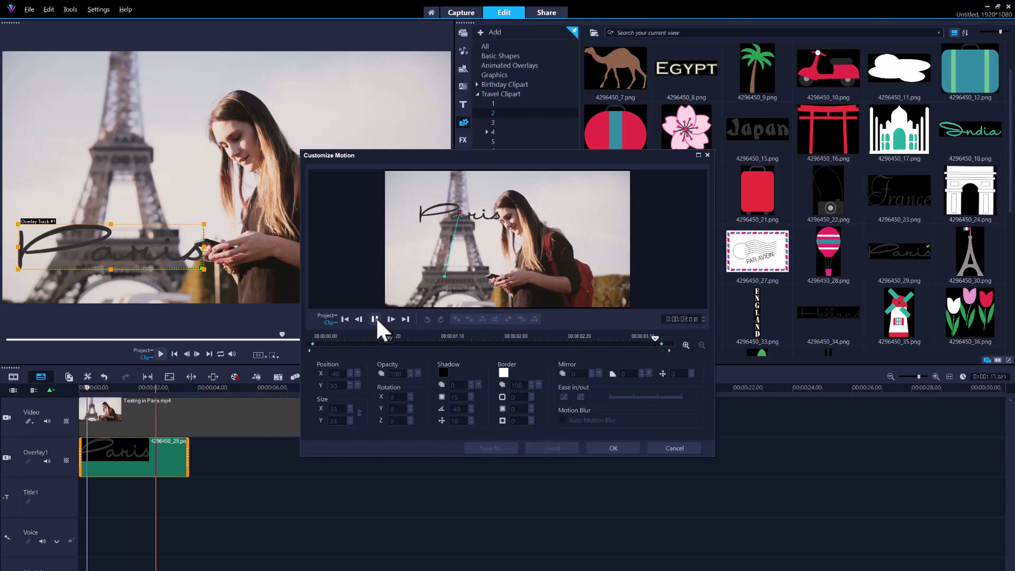
{"action": "left_click", "coordinate": [460, 258]}
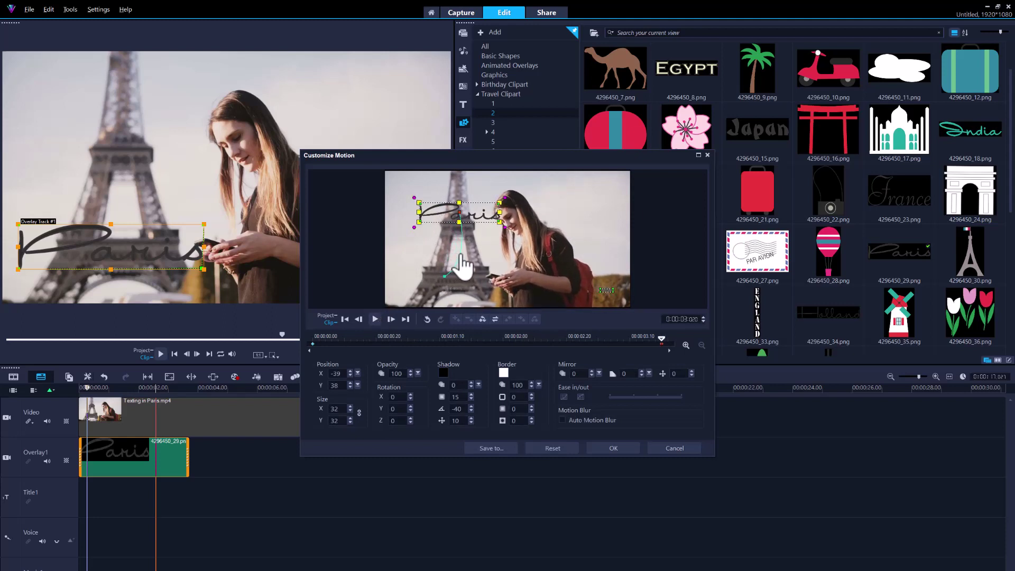
{"action": "left_click", "coordinate": [313, 344]}
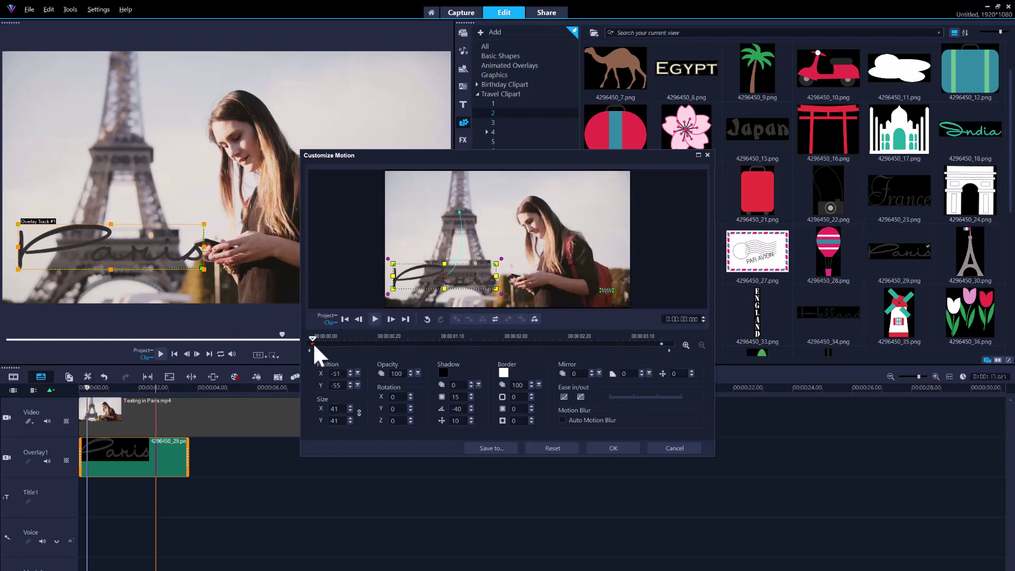
{"action": "left_click", "coordinate": [371, 318]}
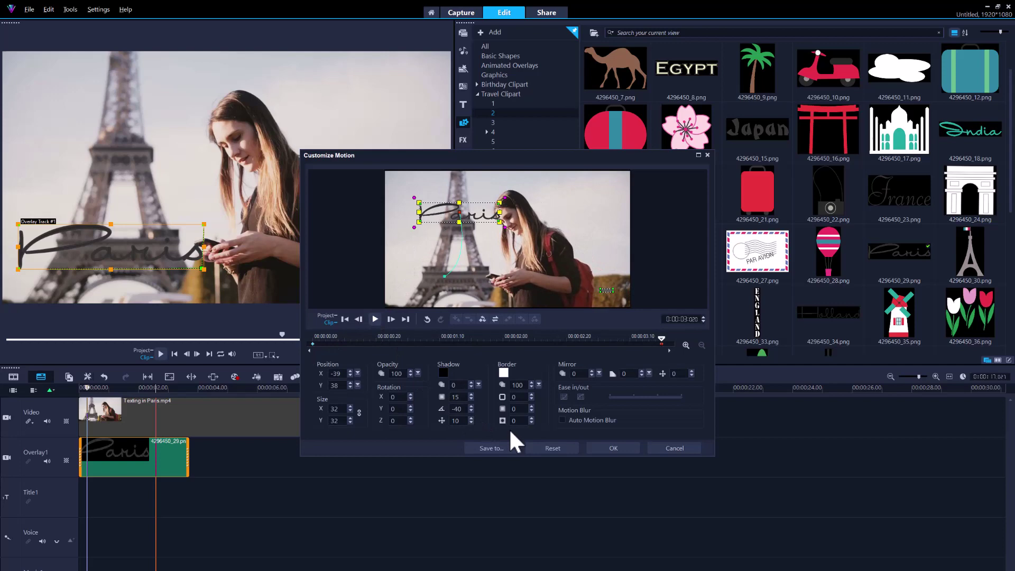
{"action": "left_click", "coordinate": [597, 445]}
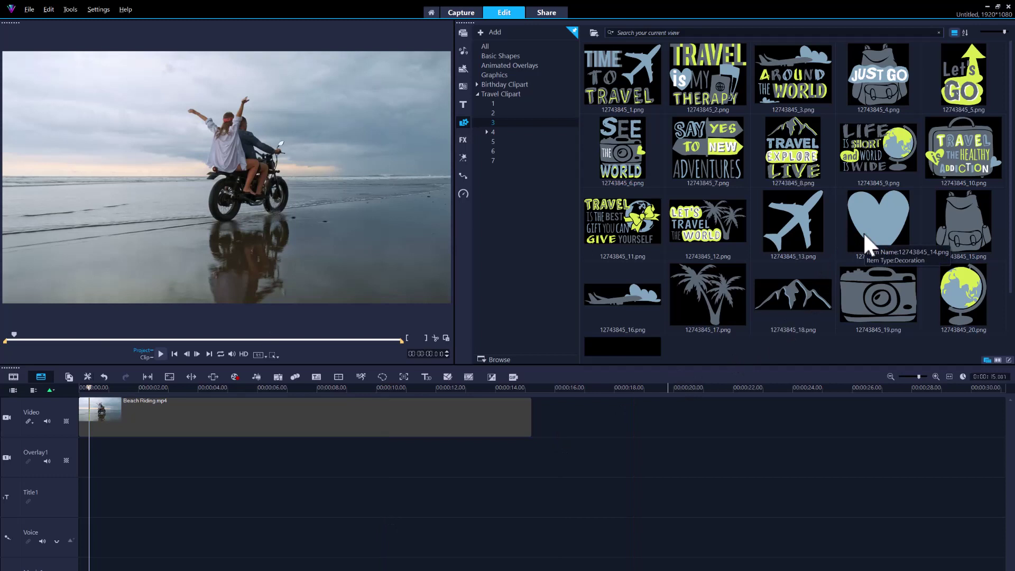
Track the woman's head in the Beach Riding clip with a matched object at a Custom position in the sky
{"action": "left_click", "coordinate": [364, 412]}
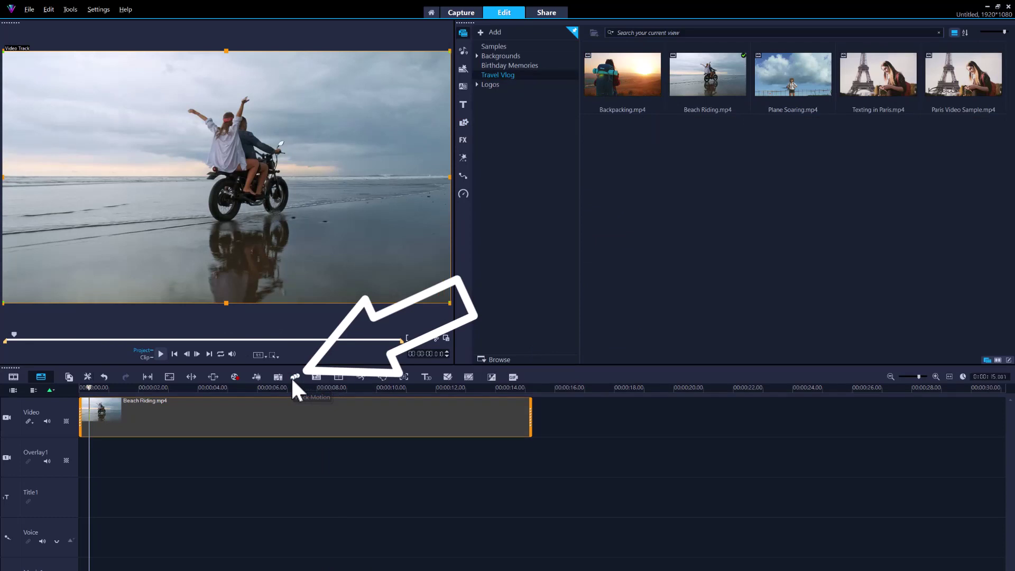
{"action": "left_click", "coordinate": [293, 377]}
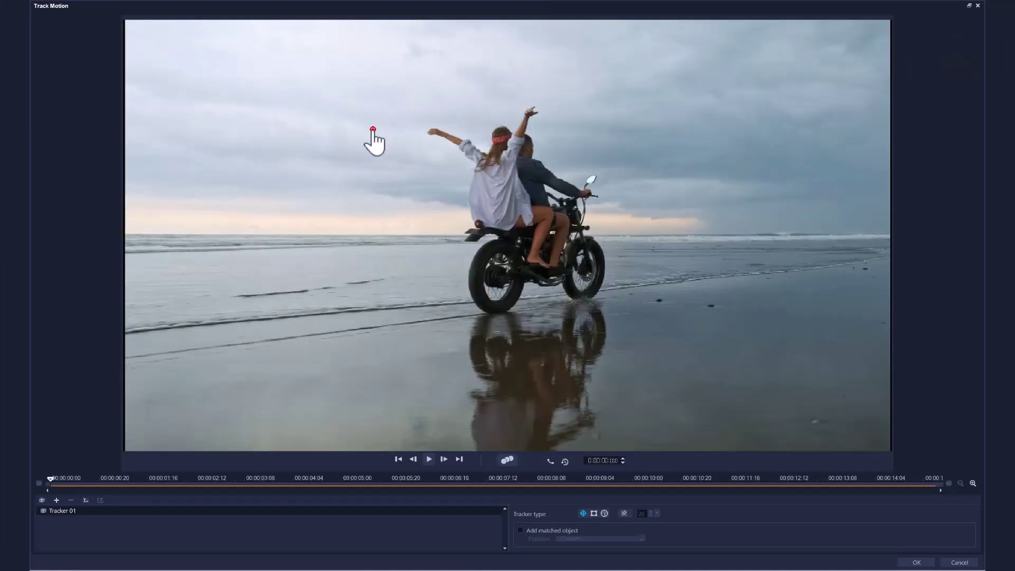
{"action": "left_click_drag", "start_coordinate": [373, 129], "coordinate": [504, 134]}
{"action": "left_click", "coordinate": [521, 529]}
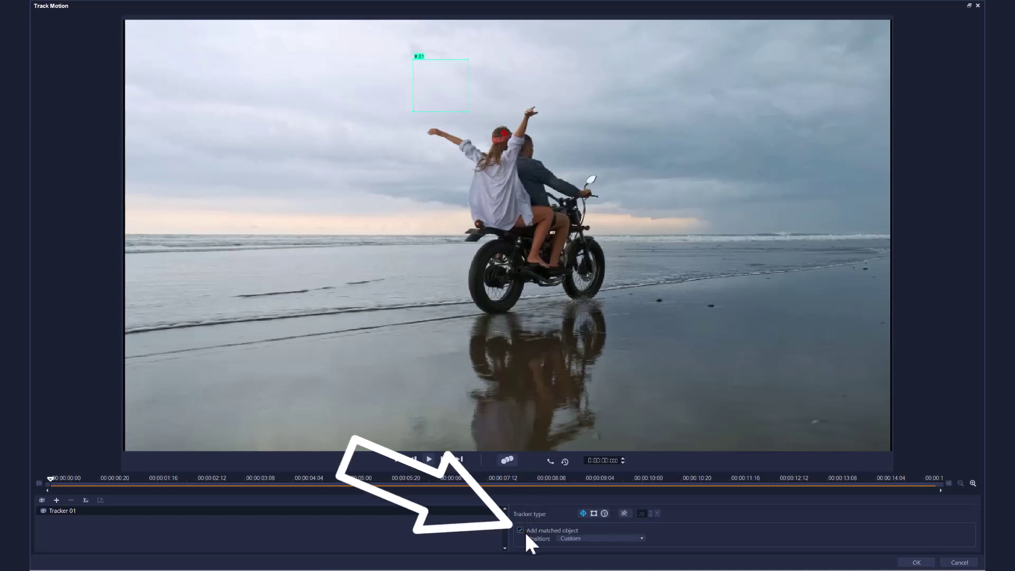
{"action": "left_click", "coordinate": [577, 538]}
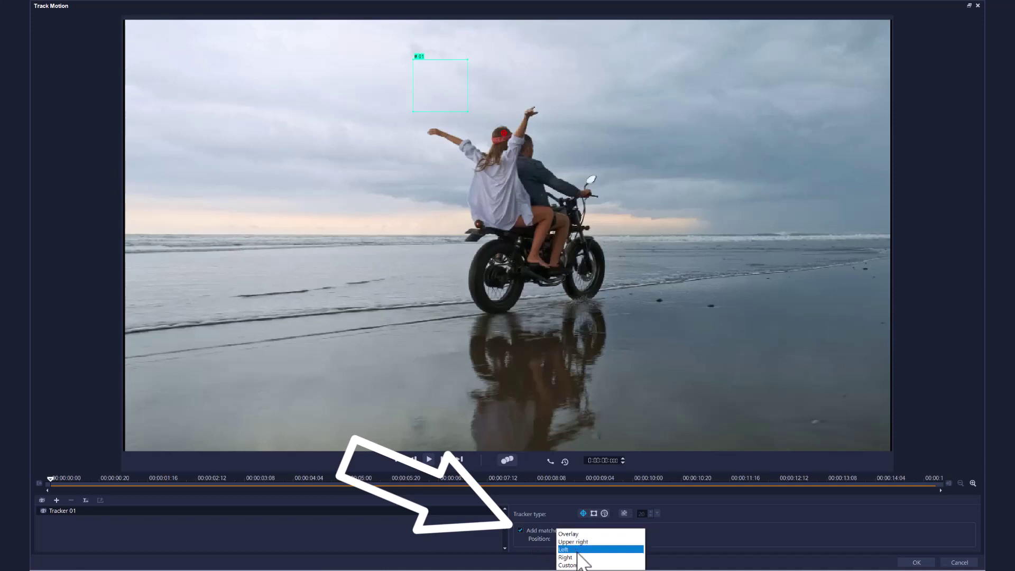
{"action": "left_click", "coordinate": [575, 564]}
{"action": "left_click_drag", "start_coordinate": [440, 85], "coordinate": [498, 92]}
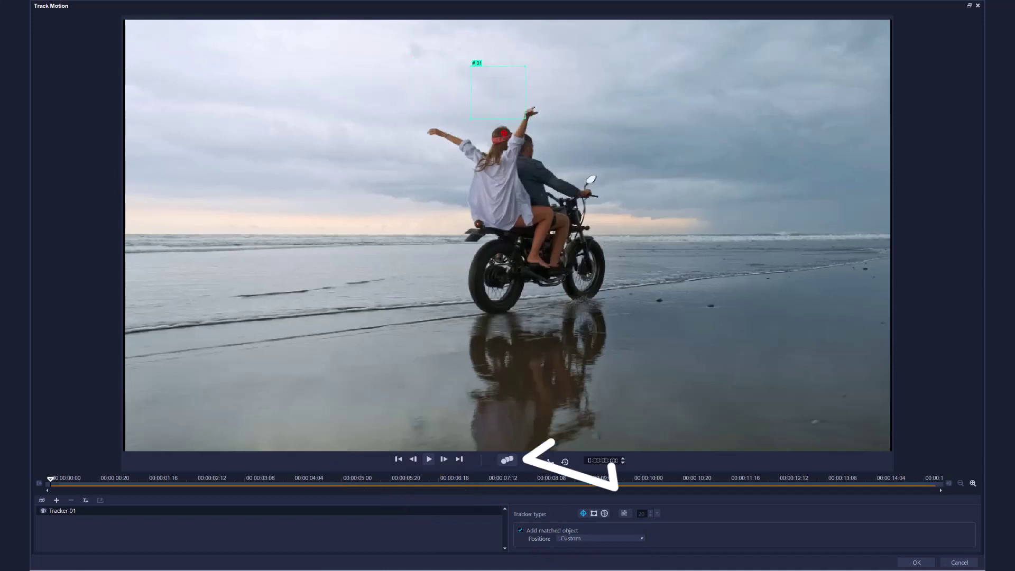
{"action": "left_click", "coordinate": [511, 459]}
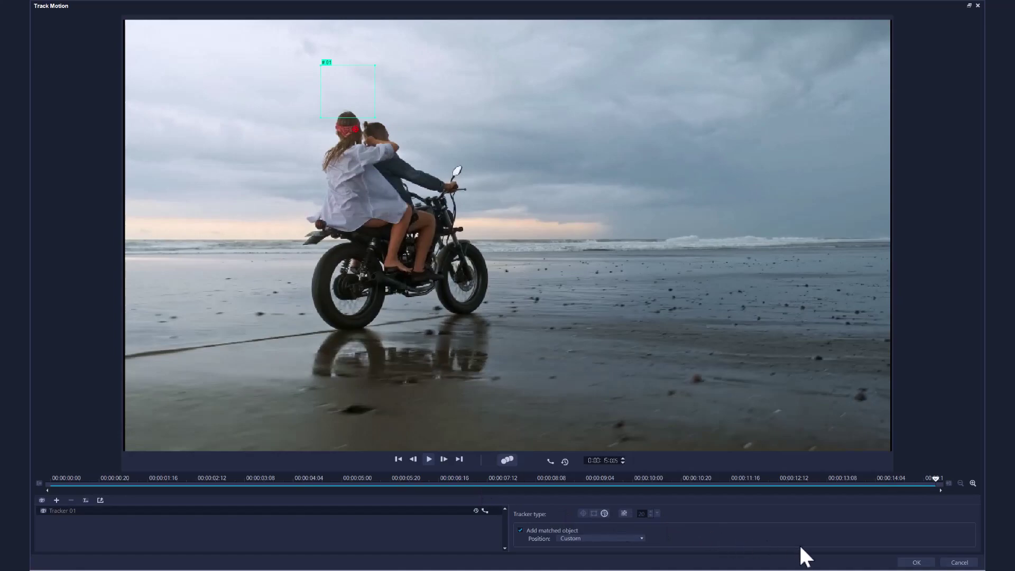
{"action": "key", "text": "Return"}
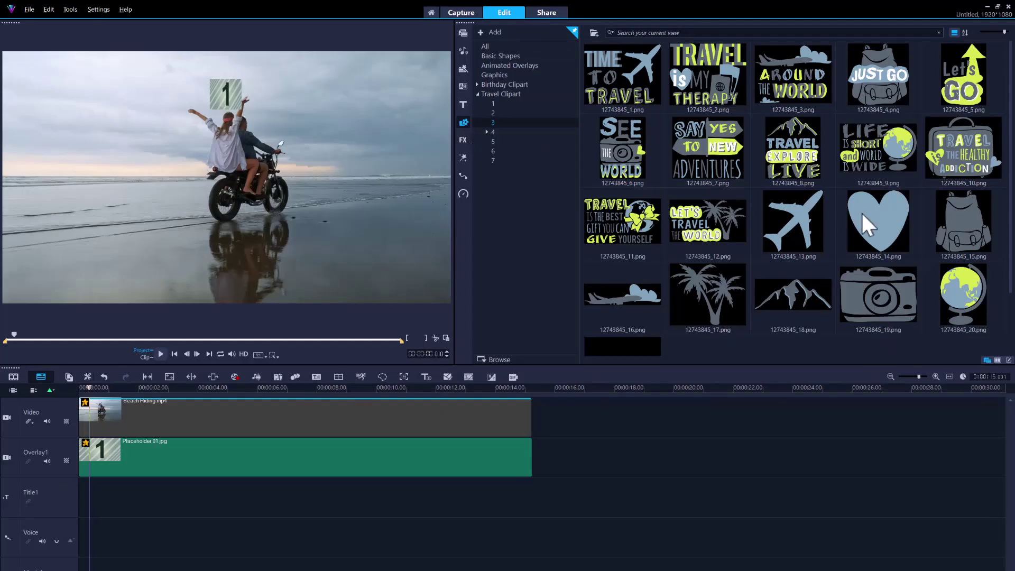
Replace the numbered placeholder overlay with the heart clipart and play the project to preview it
{"action": "left_click_drag", "start_coordinate": [874, 218], "coordinate": [448, 464]}
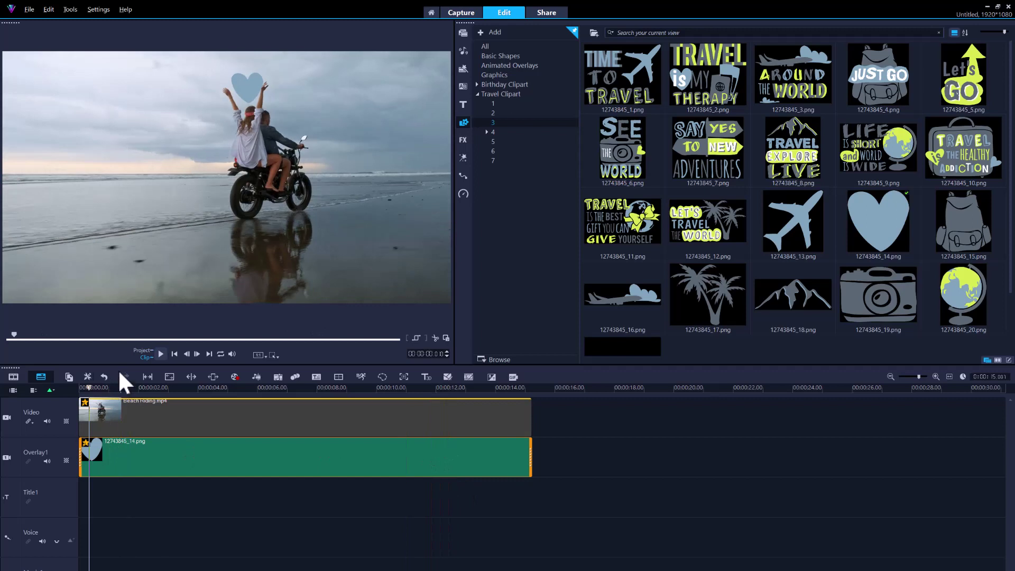
{"action": "left_click", "coordinate": [160, 353]}
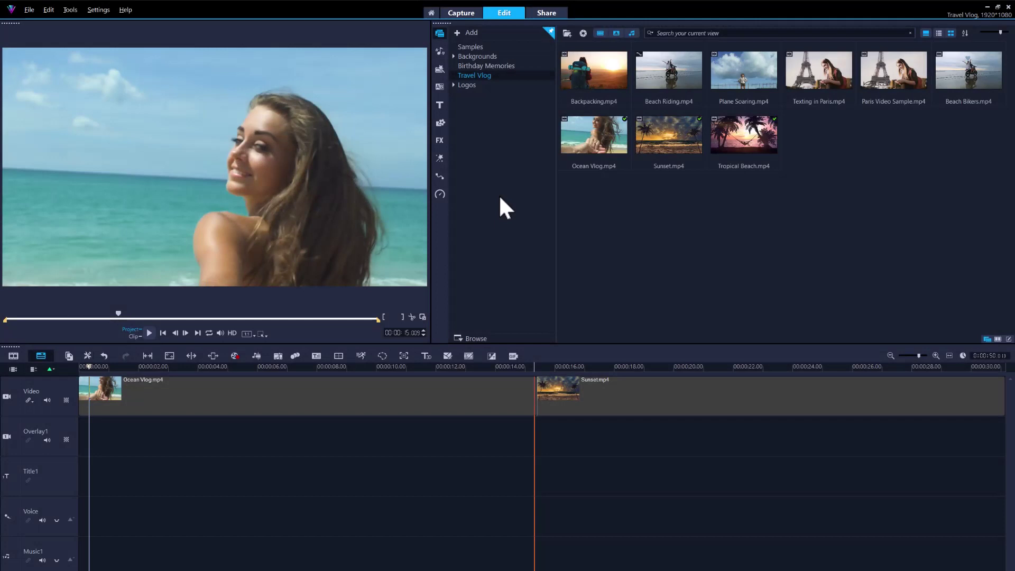
Start a new title from the Title library reading 'Destination 1'
{"action": "left_click", "coordinate": [443, 104]}
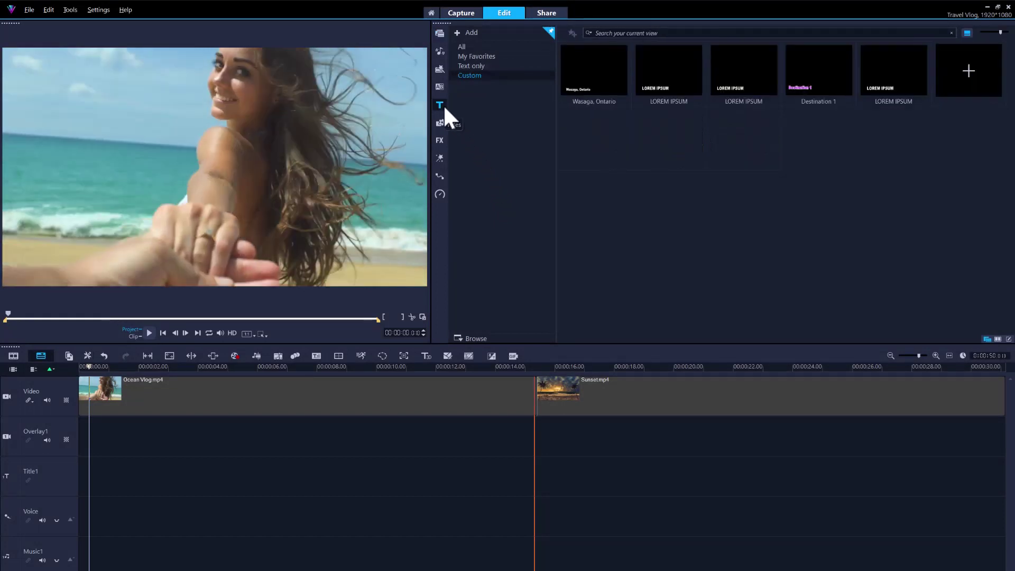
{"action": "double_click", "coordinate": [158, 132]}
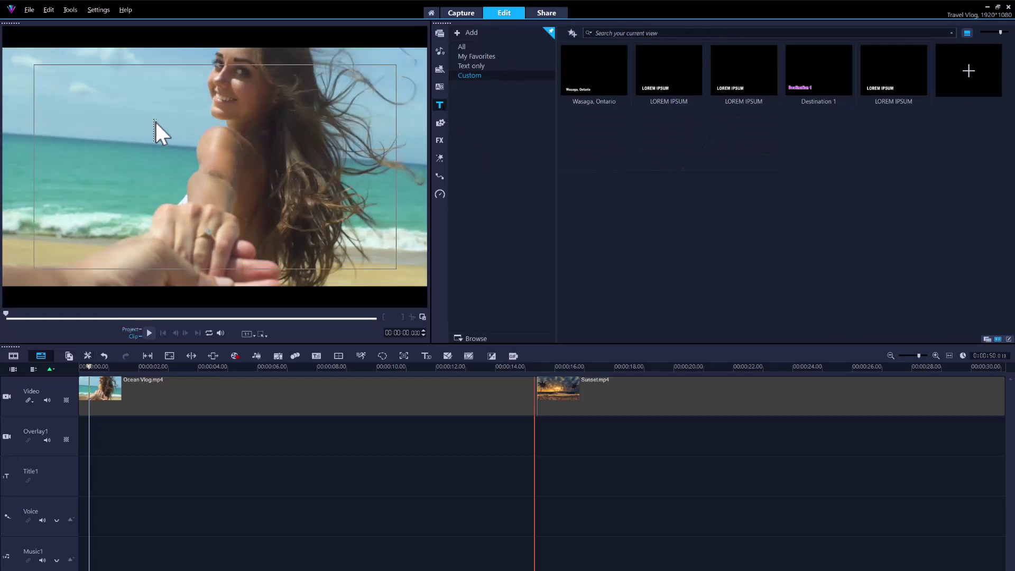
{"action": "type", "text": "Destination 1"}
Set the whole title text to size 46 in Arial Black
{"action": "key", "text": "ctrl+a"}
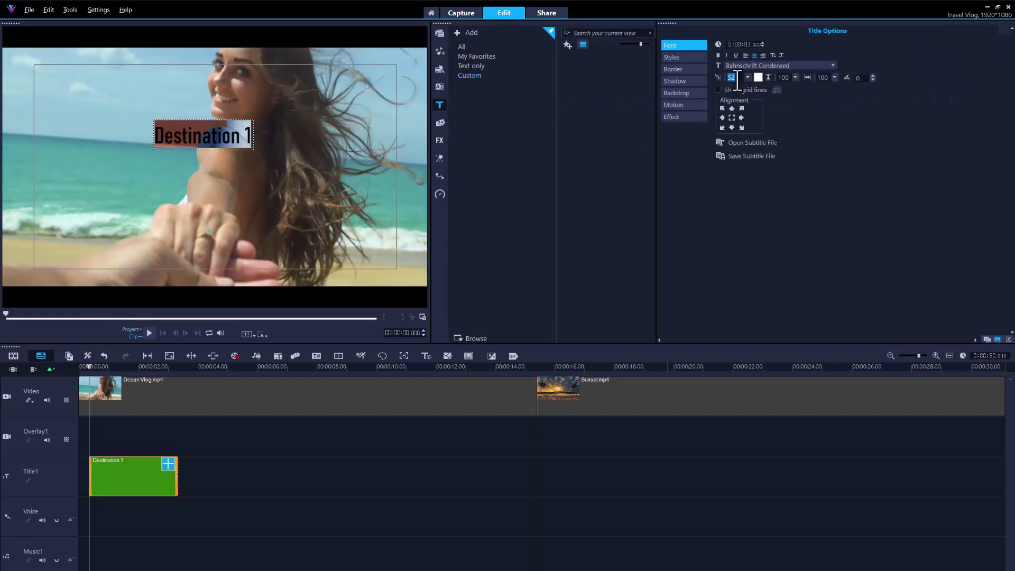
{"action": "double_click", "coordinate": [731, 78]}
{"action": "type", "text": "46"}
{"action": "left_click", "coordinate": [767, 65]}
{"action": "scroll", "coordinate": [792, 106], "scroll_direction": "up", "scroll_amount": 2}
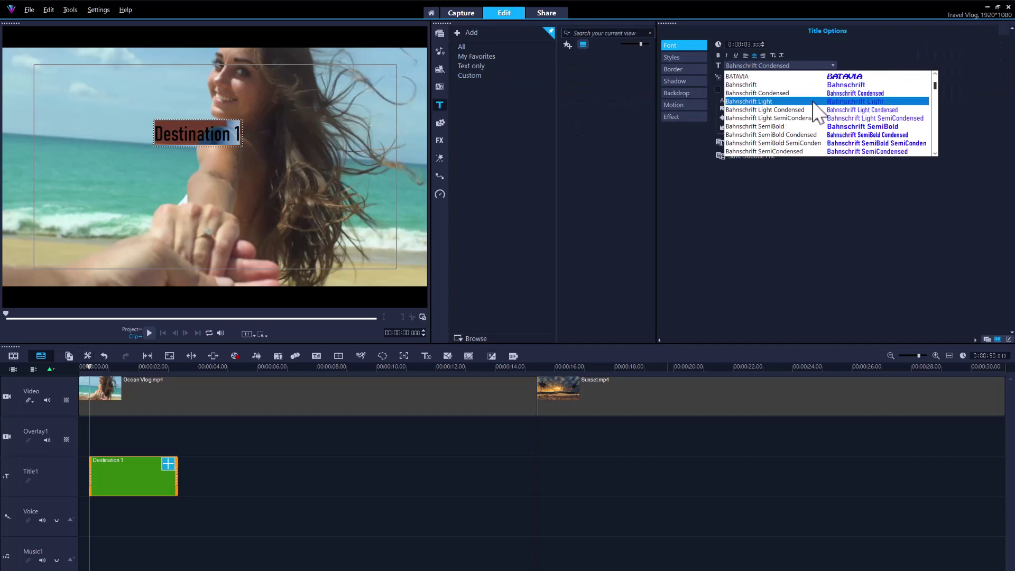
{"action": "left_click", "coordinate": [789, 77]}
Add a cyan outer stroke border, move the title lower-left, and lengthen its clip
{"action": "left_click", "coordinate": [674, 69]}
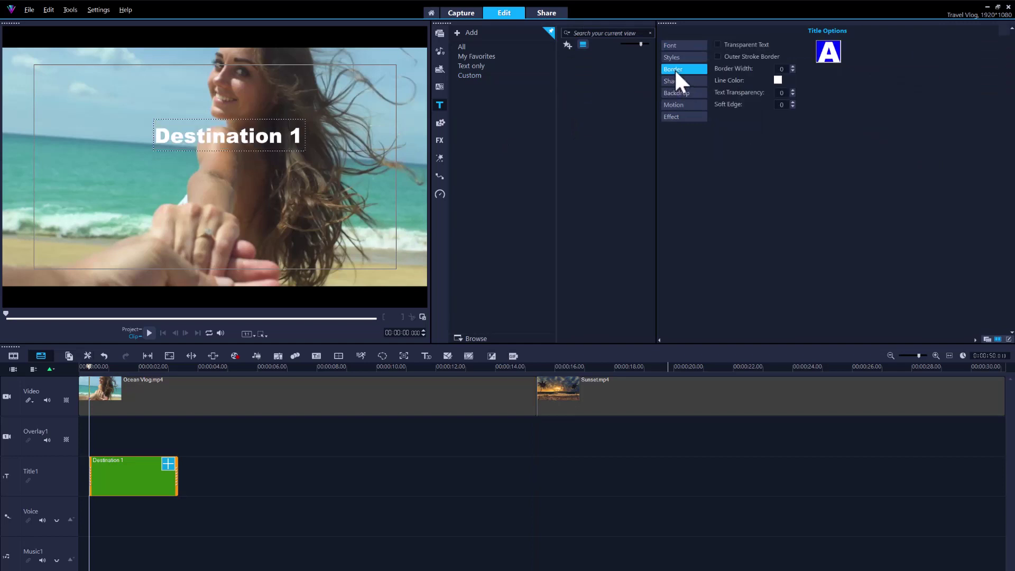
{"action": "left_click", "coordinate": [718, 56]}
{"action": "left_click", "coordinate": [792, 66]}
{"action": "left_click", "coordinate": [777, 80]}
{"action": "left_click", "coordinate": [794, 123]}
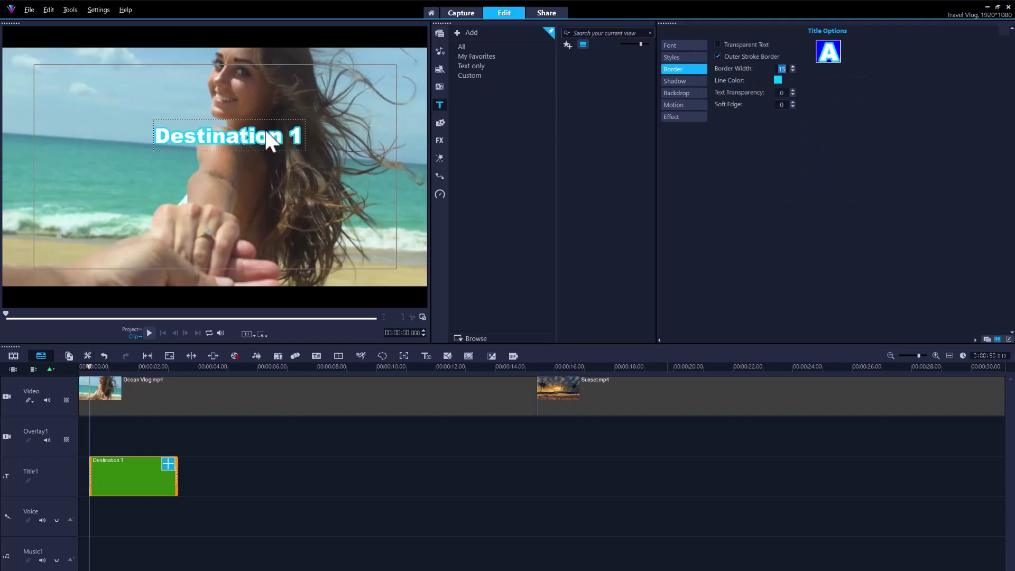
{"action": "left_click_drag", "start_coordinate": [270, 142], "coordinate": [75, 269]}
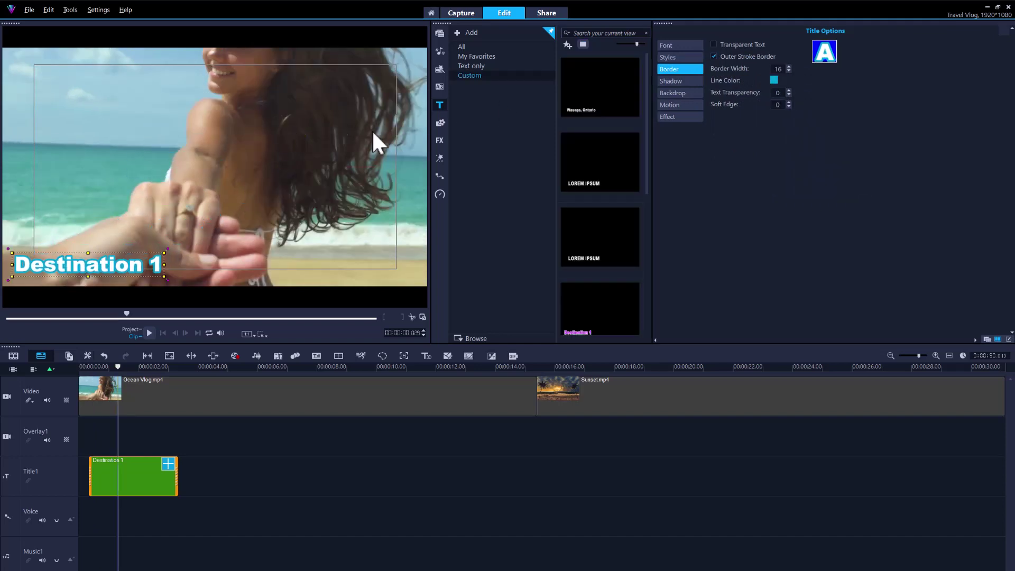
{"action": "left_click_drag", "start_coordinate": [178, 482], "coordinate": [236, 471]}
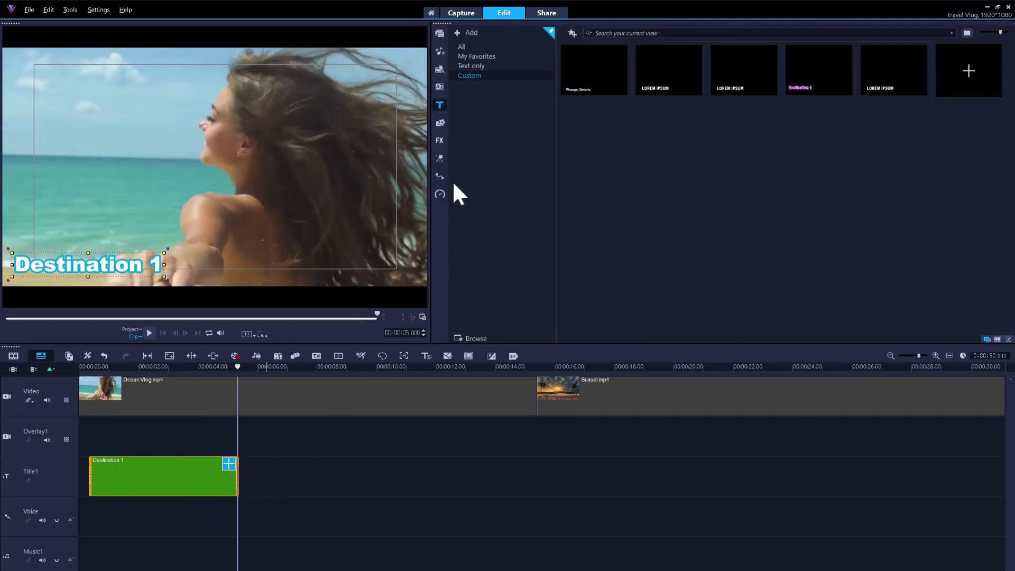
Add the cyan pin from Travel Clipart to Overlay1, shrunk and placed behind the title
{"action": "left_click", "coordinate": [439, 123]}
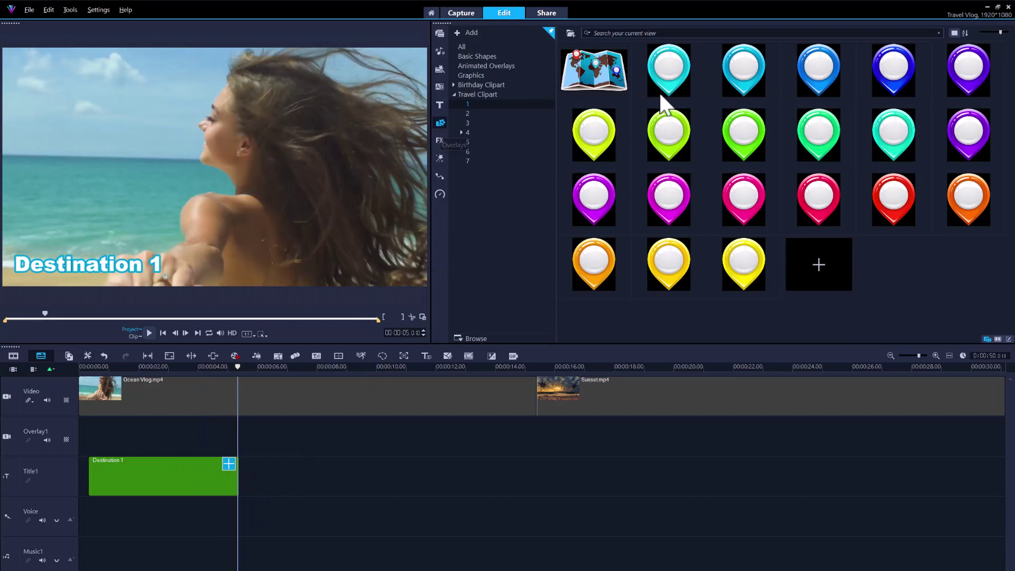
{"action": "left_click_drag", "start_coordinate": [738, 78], "coordinate": [167, 415]}
{"action": "left_click", "coordinate": [165, 416]}
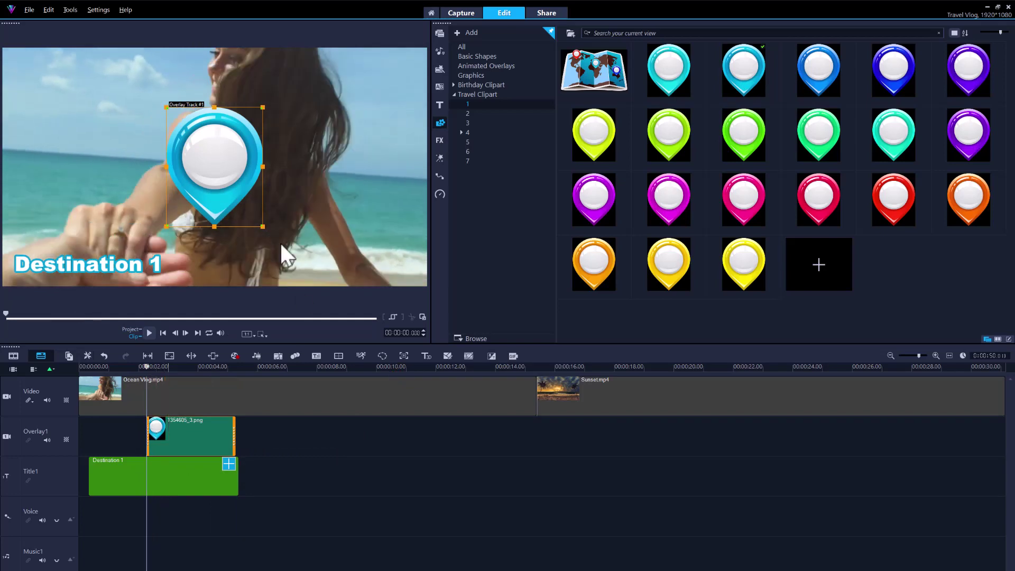
{"action": "left_click_drag", "start_coordinate": [210, 174], "coordinate": [33, 252]}
Trim the pin clip to match the Destination 1 title clip and group them together
{"action": "double_click", "coordinate": [90, 264]}
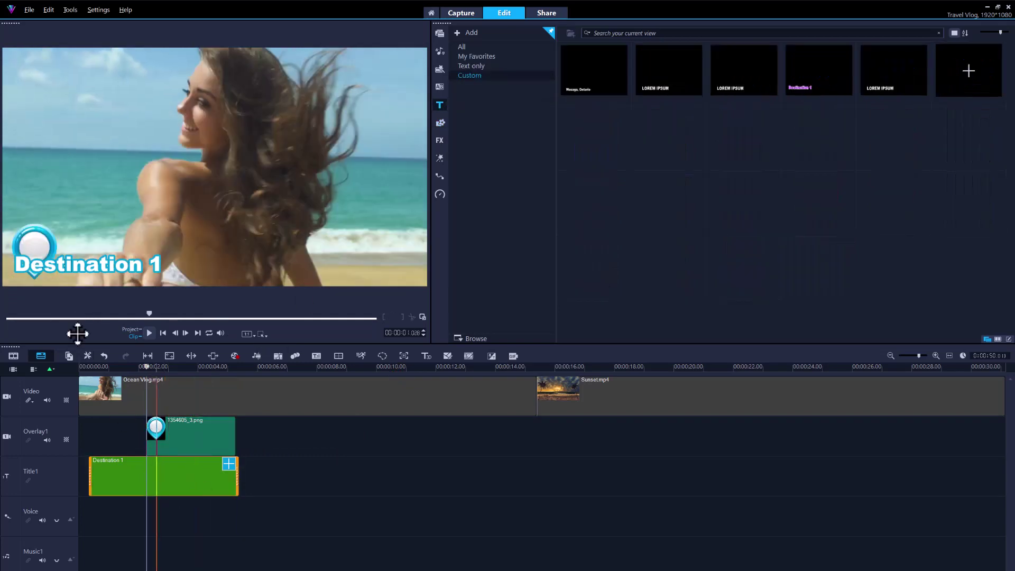
{"action": "left_click", "coordinate": [193, 430]}
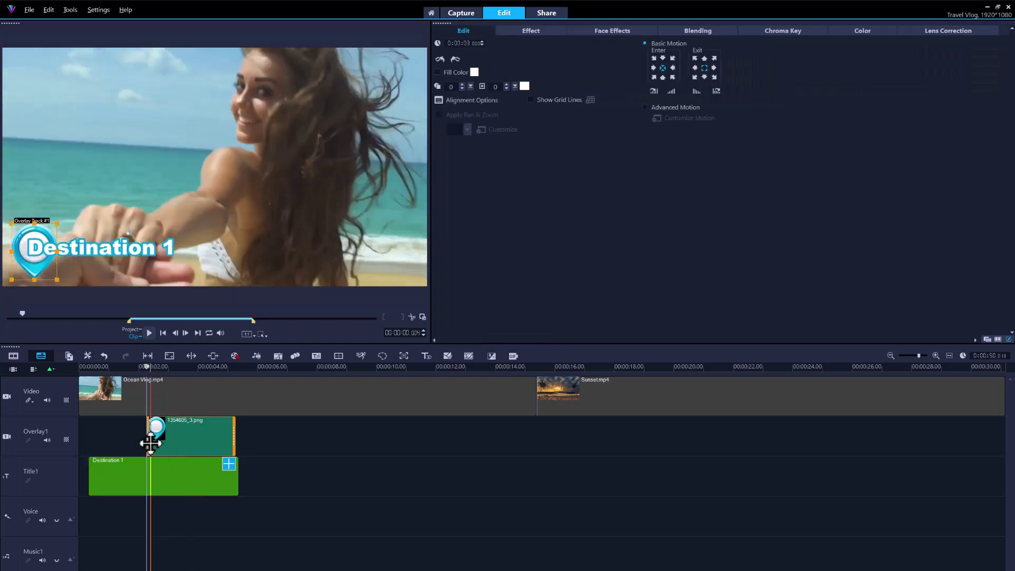
{"action": "left_click_drag", "start_coordinate": [148, 441], "coordinate": [91, 442]}
{"action": "left_click_drag", "start_coordinate": [239, 440], "coordinate": [207, 454]}
{"action": "left_click_drag", "start_coordinate": [206, 460], "coordinate": [206, 462]}
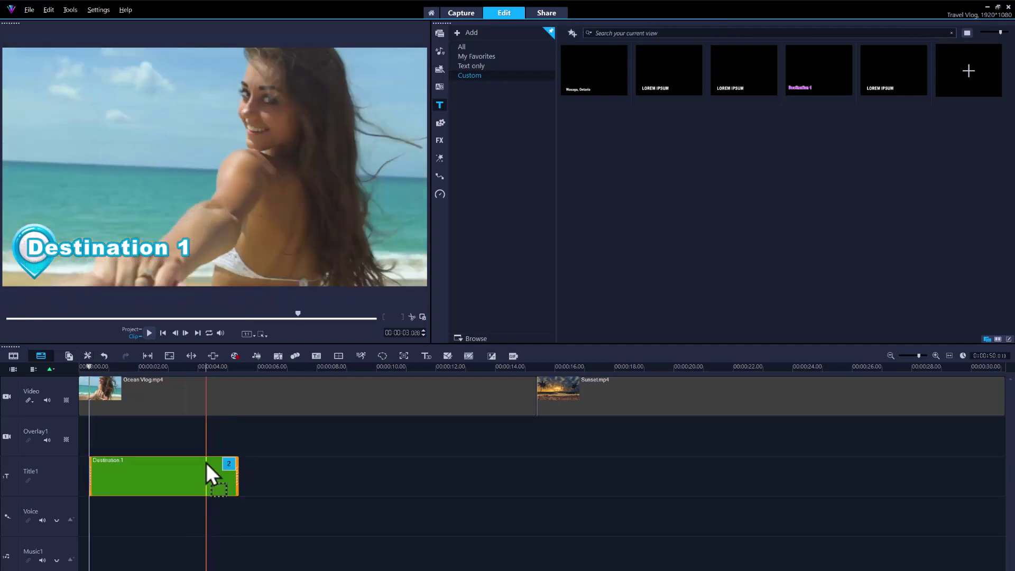
Merge the pin and title and save them as a Custom title template
{"action": "right_click", "coordinate": [204, 467]}
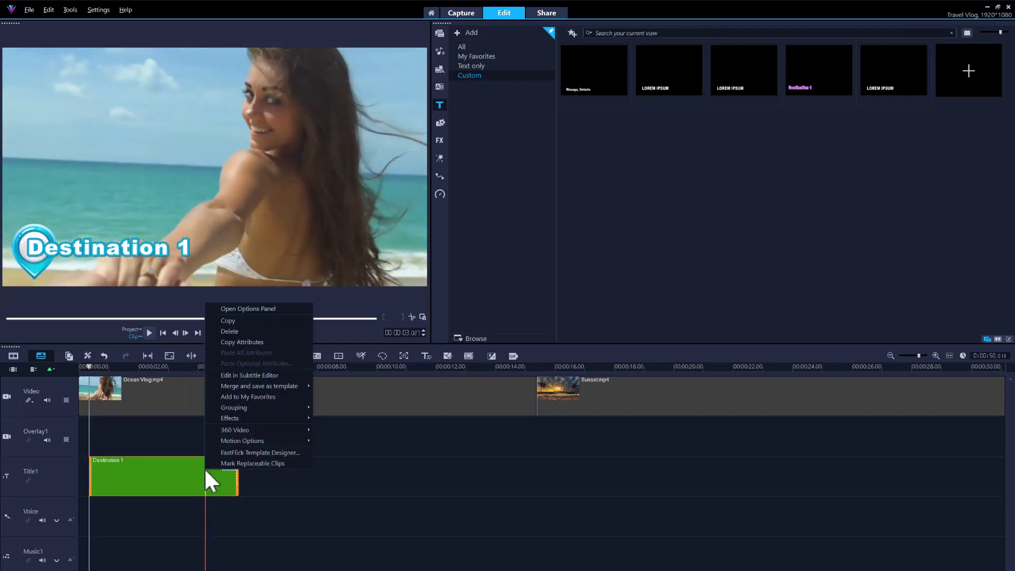
{"action": "mouse_move", "coordinate": [298, 388]}
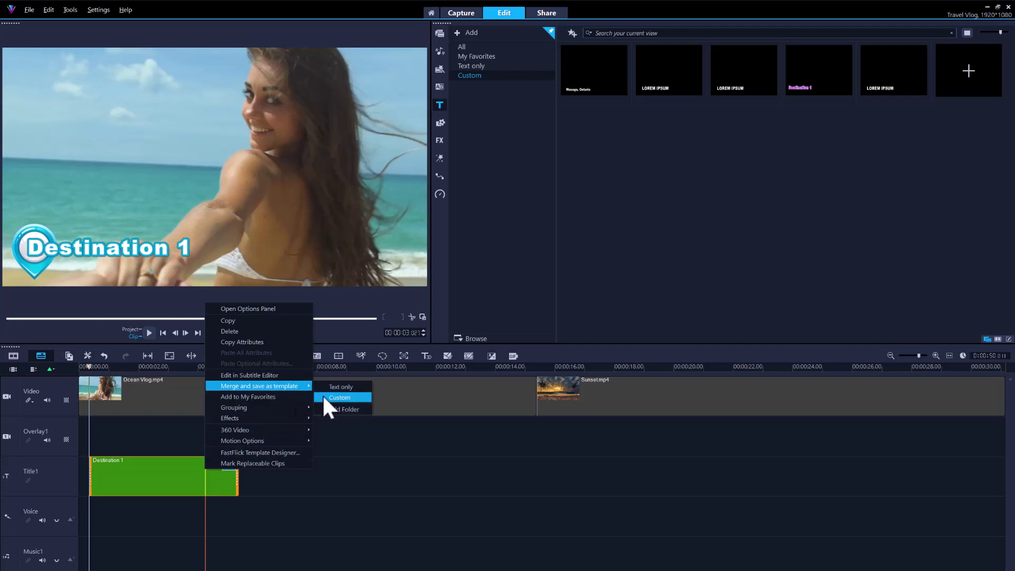
{"action": "left_click", "coordinate": [322, 396]}
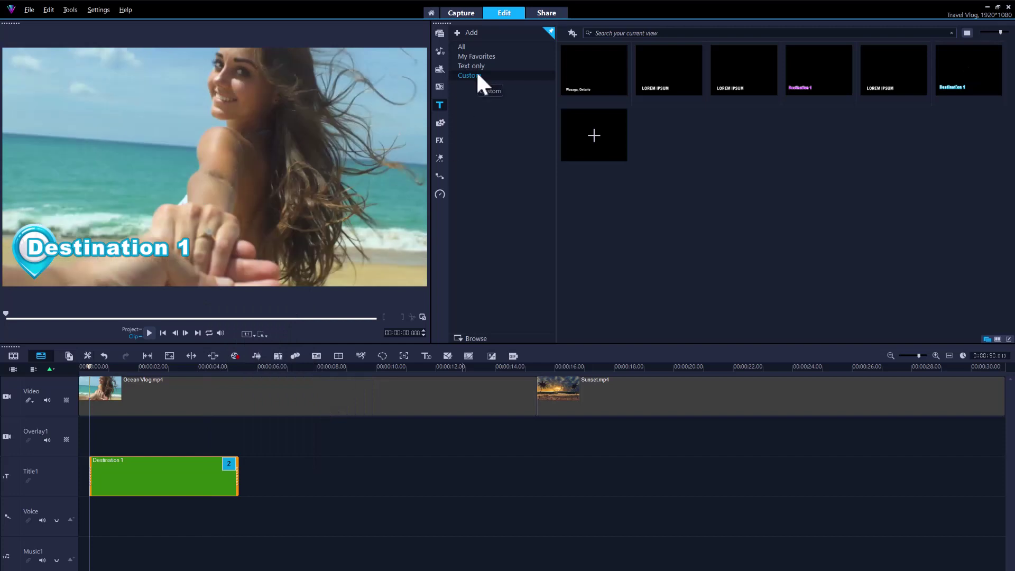
Place the saved lower third on the title track and check Destination 2 and 3 titles
{"action": "left_click_drag", "start_coordinate": [958, 82], "coordinate": [300, 468]}
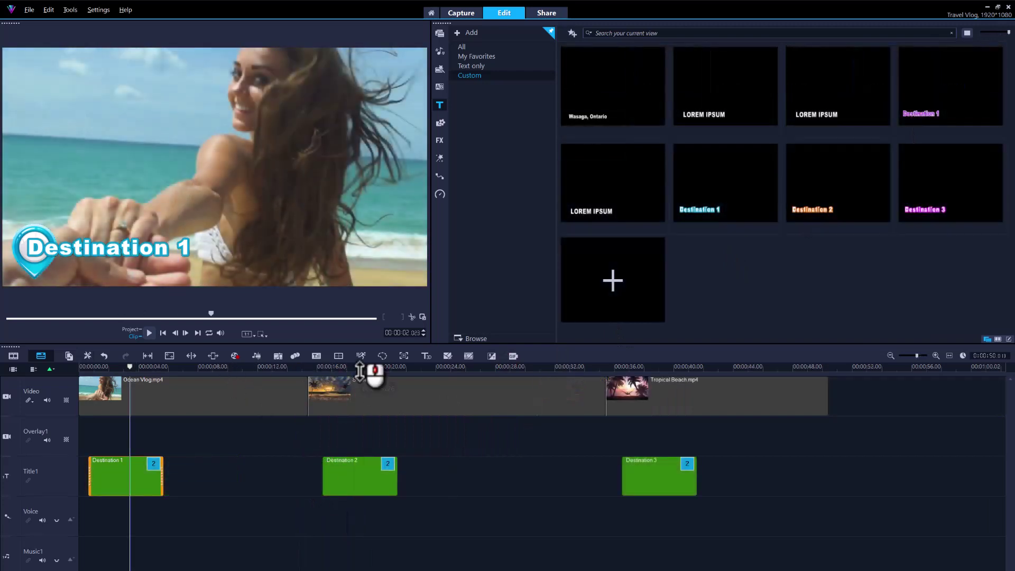
{"action": "left_click", "coordinate": [359, 369]}
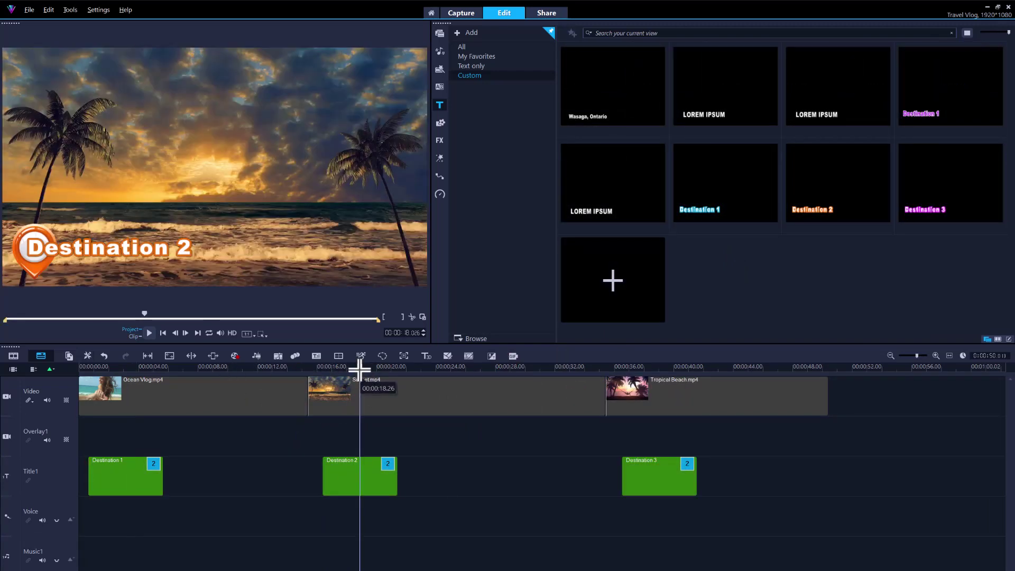
{"action": "left_click", "coordinate": [658, 369]}
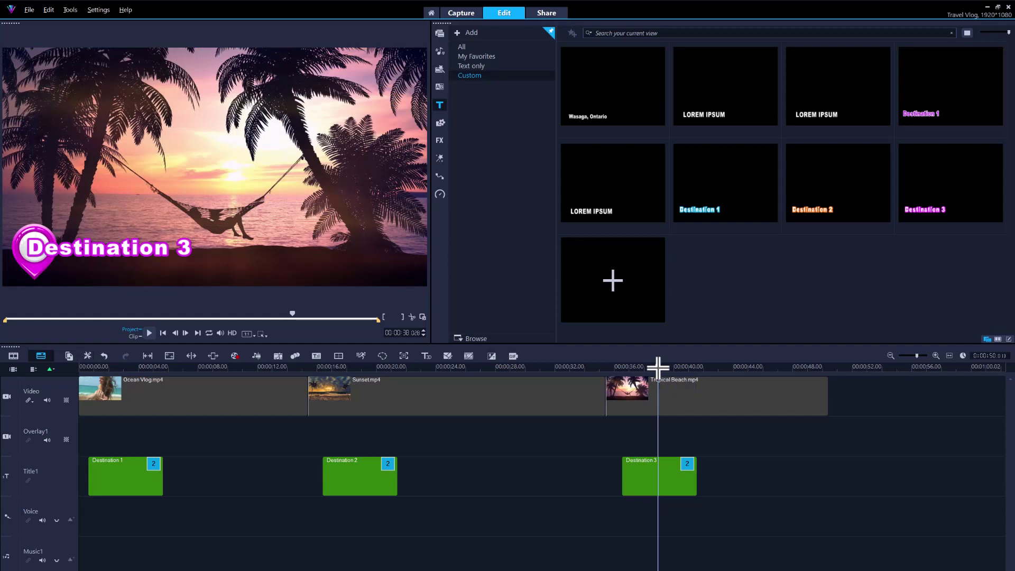
Filter the transitions library to Overlay Transitions and search for 'side'
{"action": "left_click", "coordinate": [439, 87]}
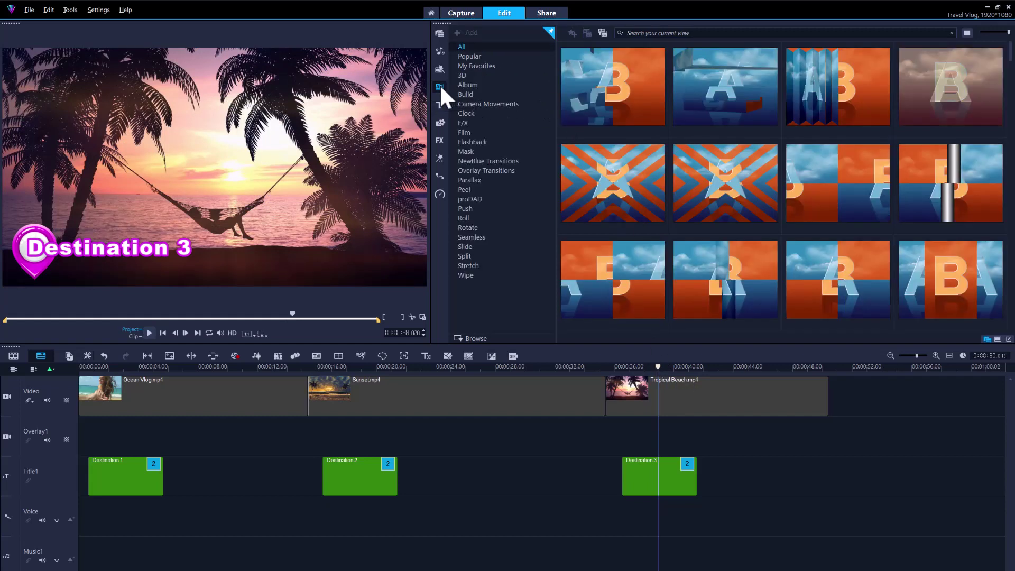
{"action": "left_click", "coordinate": [493, 170]}
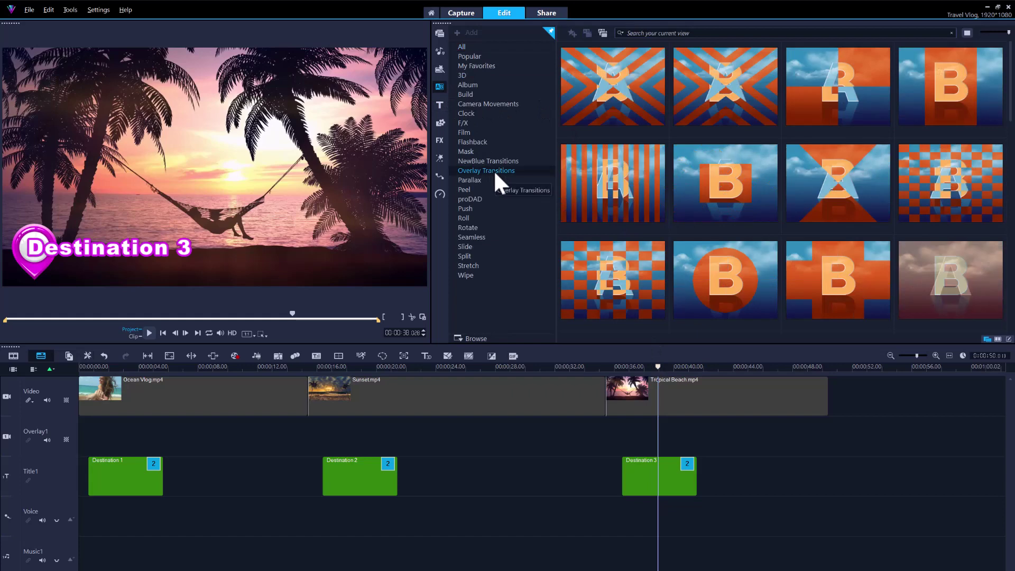
{"action": "left_click", "coordinate": [638, 33]}
{"action": "type", "text": "side"}
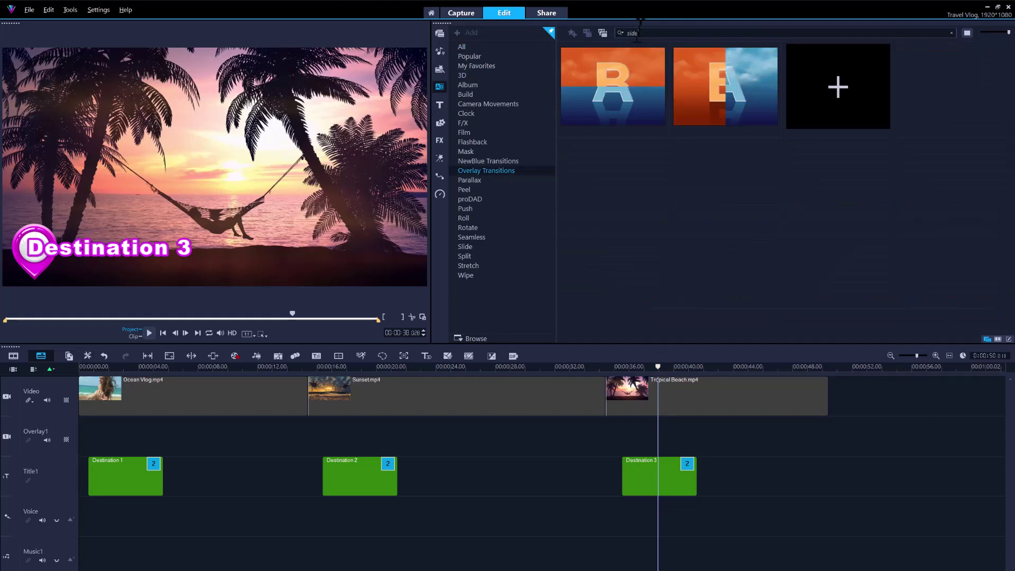
Drop the Side transition on both ends of the Destination 3 clip and play it back
{"action": "left_click_drag", "start_coordinate": [707, 84], "coordinate": [635, 462]}
{"action": "left_click_drag", "start_coordinate": [712, 101], "coordinate": [692, 478]}
{"action": "left_click", "coordinate": [610, 366]}
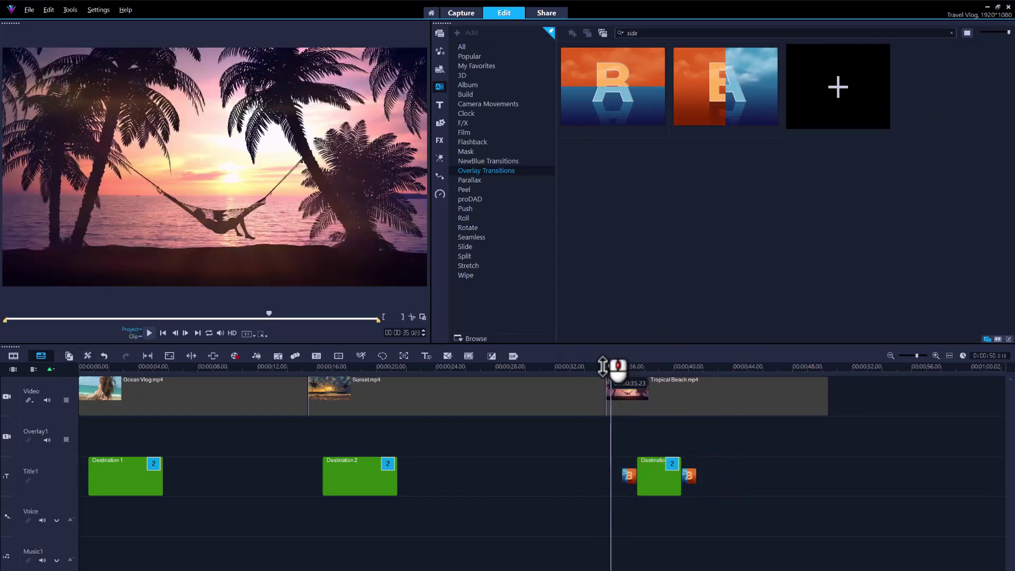
{"action": "left_click", "coordinate": [149, 332]}
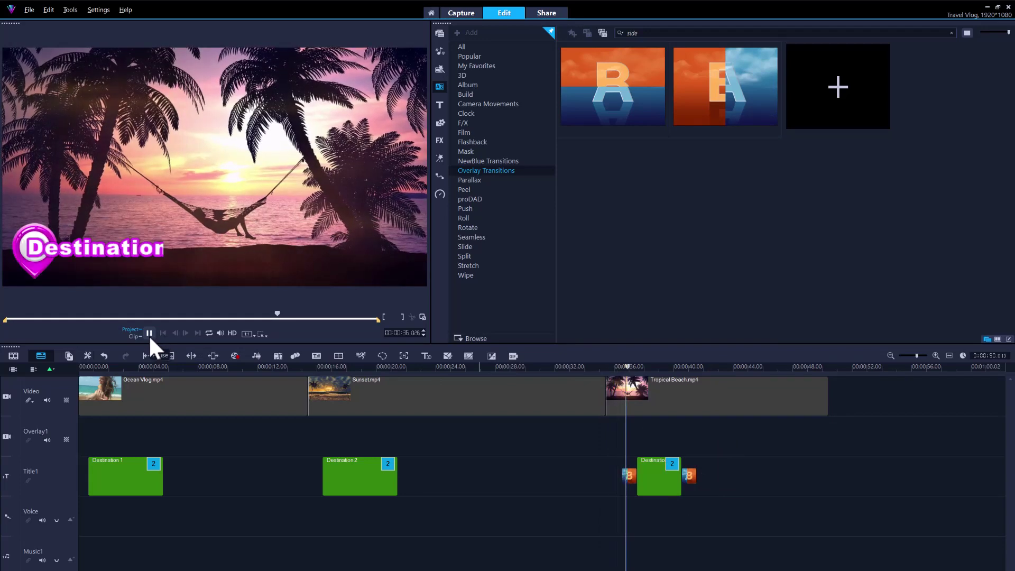